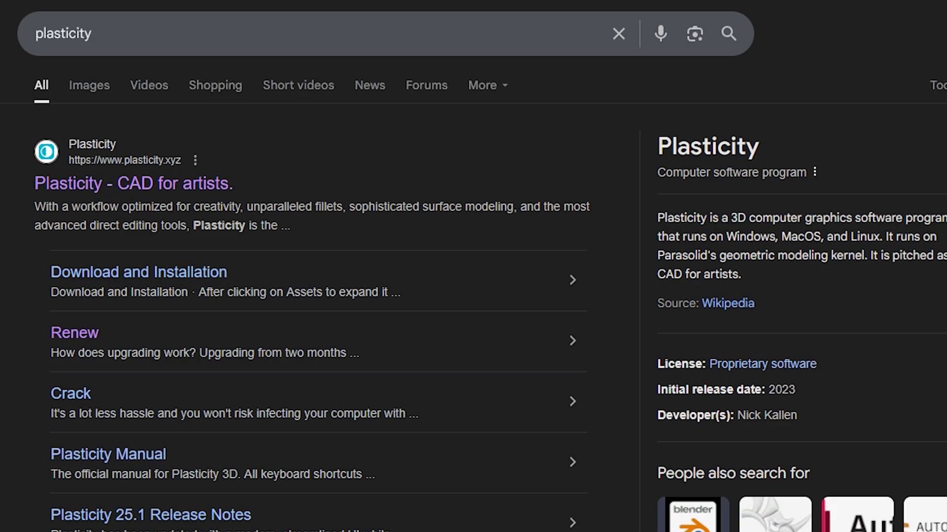
# - Open plasticity.xyz from the 'Plasticity - CAD for artists.' Google search result
pyautogui.click(126, 186)
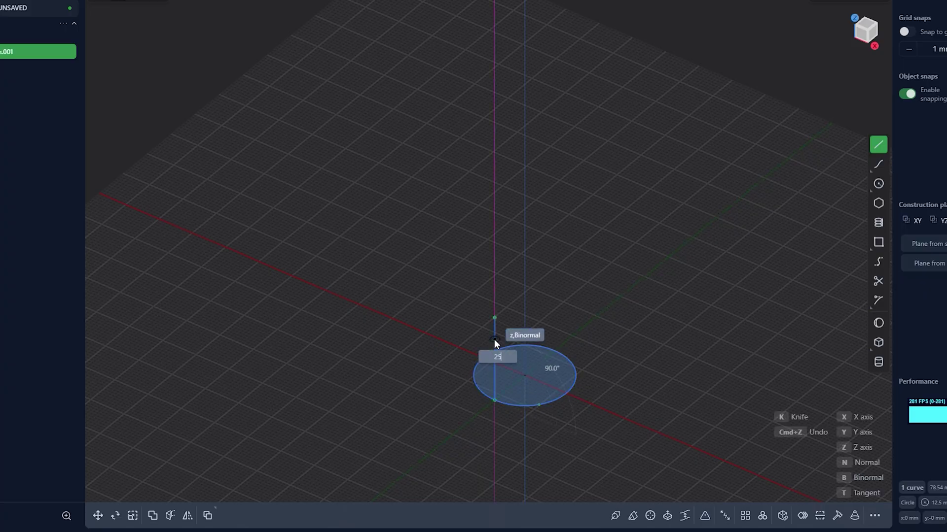
# - Extrude the base circle into a cylinder
pyautogui.click(494, 326)
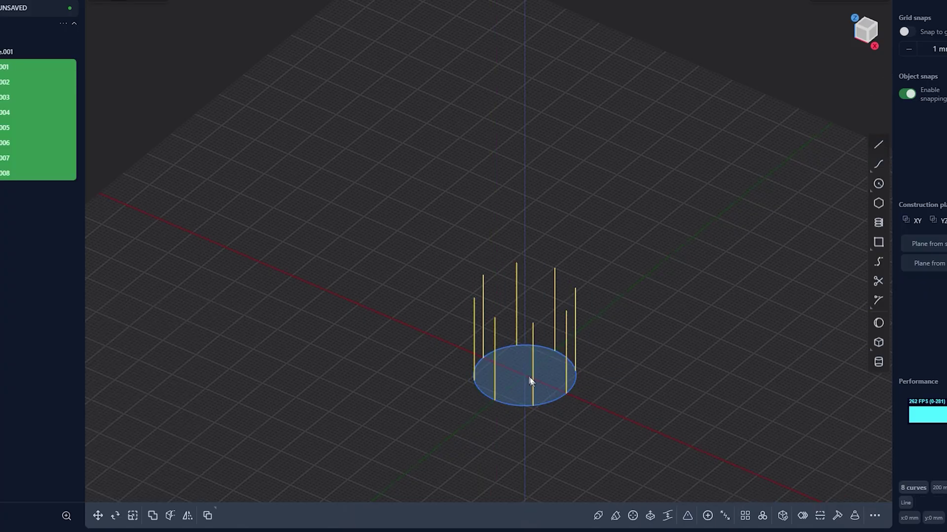
pyautogui.press('x')
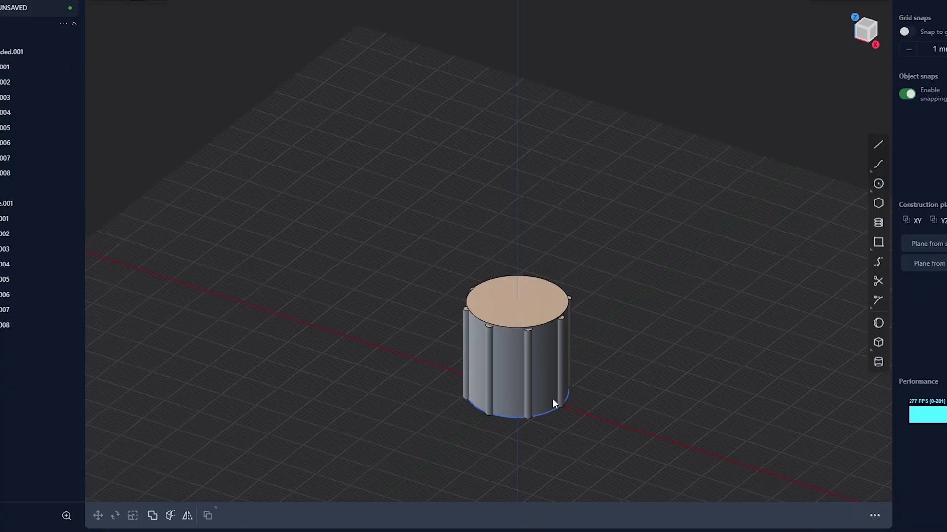
pyautogui.scroll(5, 552, 399)
# - Turn the curves into rods, join them to the cylinder, and extrude a tall top cylinder
pyautogui.click(572, 301)
pyautogui.hotkey('shift', 'b')
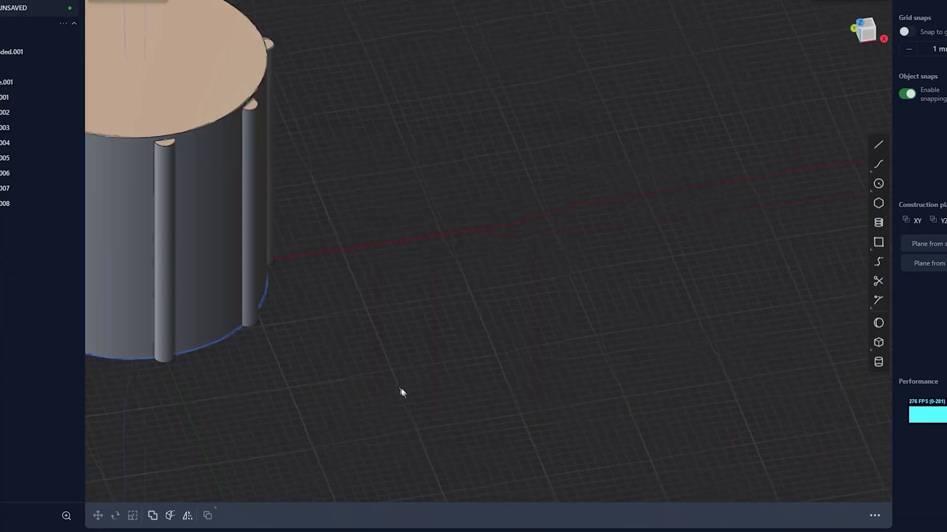
pyautogui.press('x')
pyautogui.press('Return')
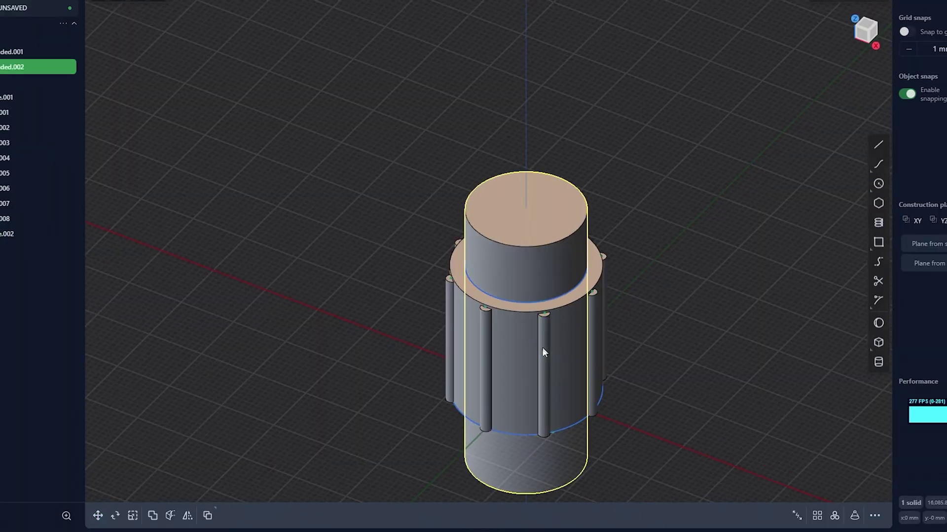
pyautogui.hotkey('shift', 'b')
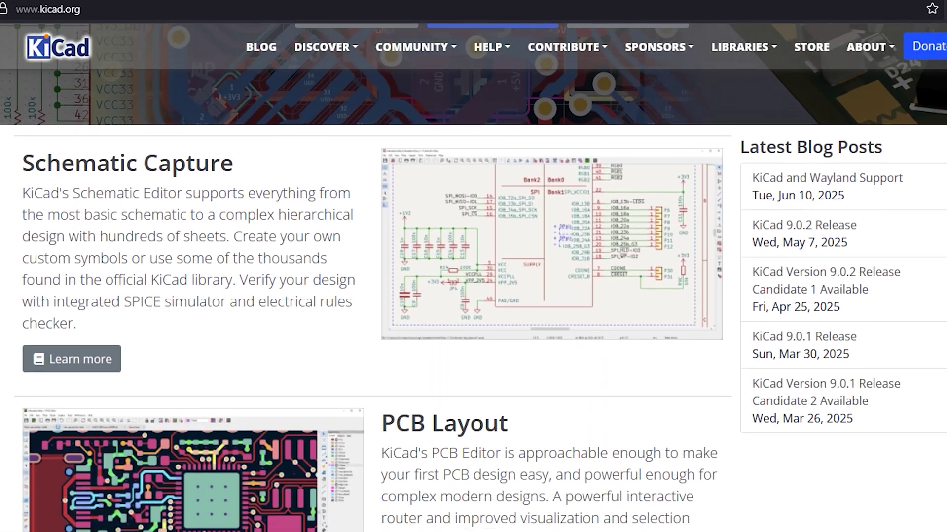
pyautogui.scroll(-3, 474, 296)
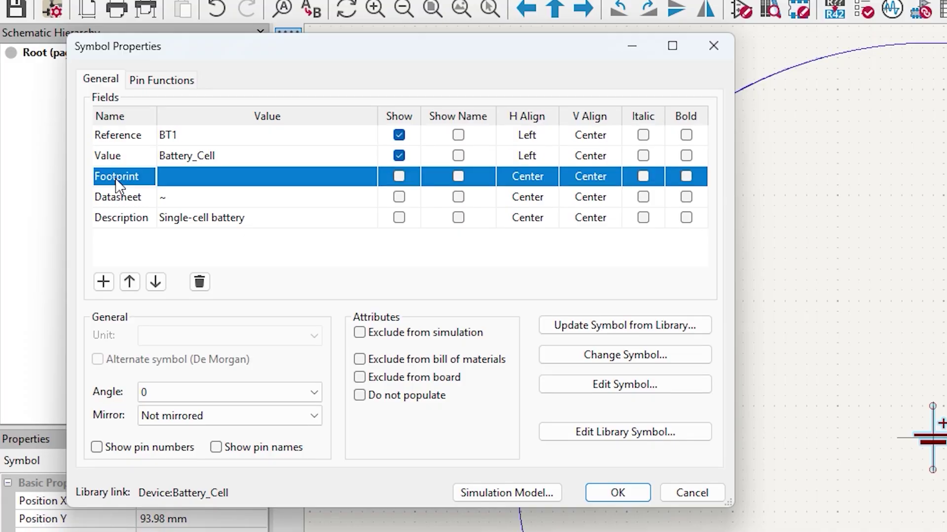
# - Open the Footprint Chooser for BT1, then offset the sphere's upper hemisphere to 13.15 mm
pyautogui.click(256, 177)
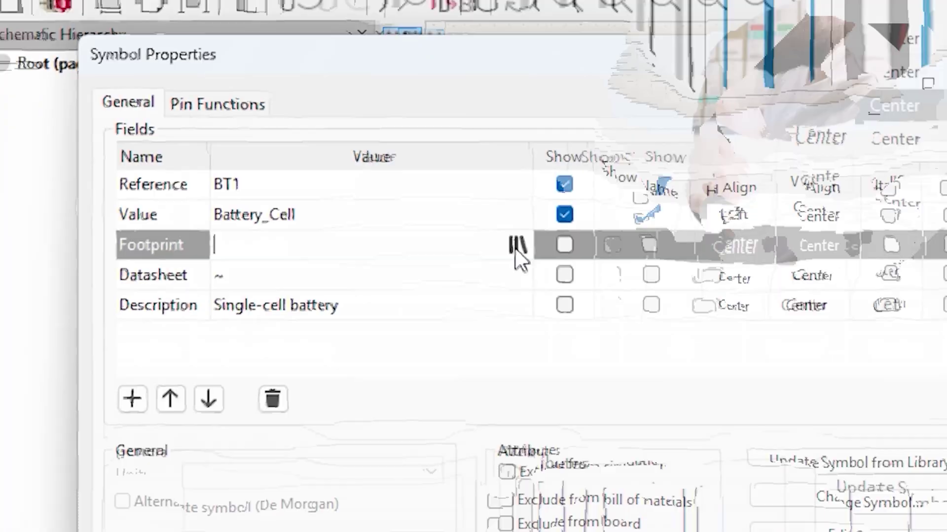
pyautogui.click(533, 283)
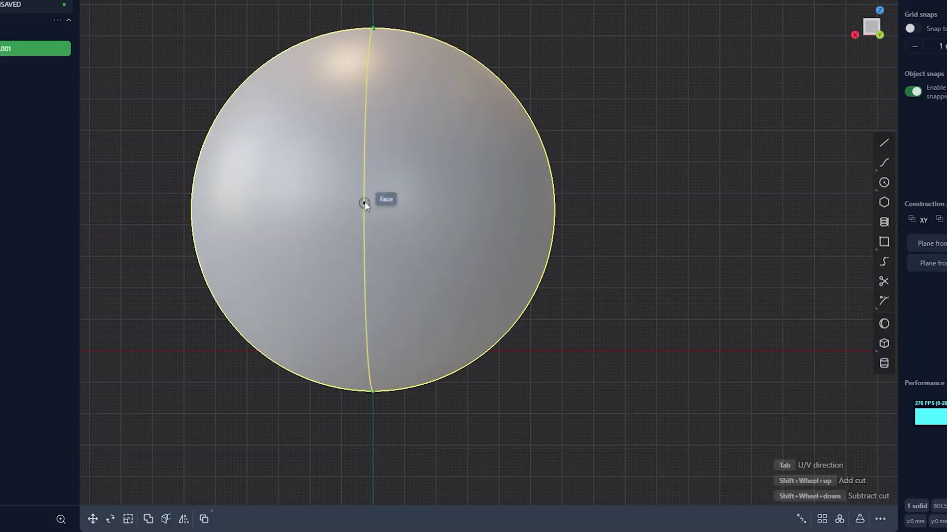
pyautogui.press('r')
pyautogui.click(419, 188)
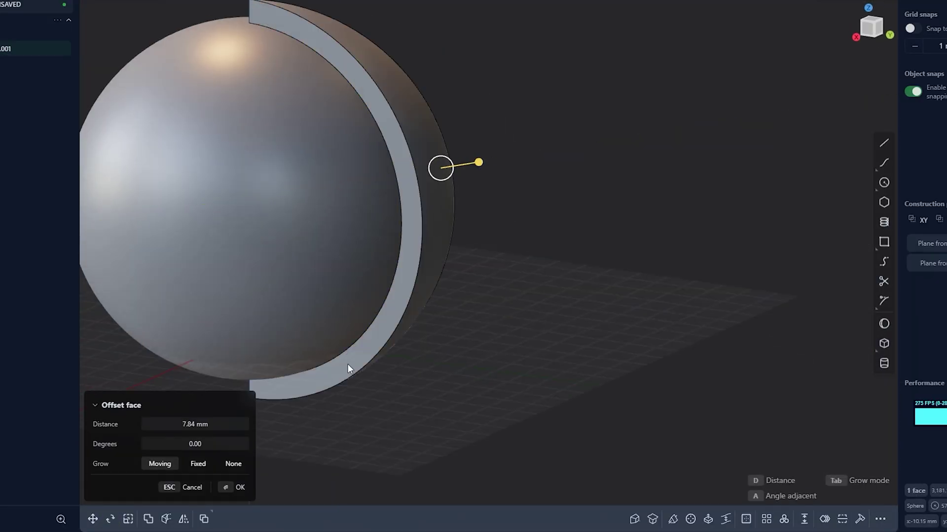
pyautogui.moveTo(347, 368); pyautogui.dragTo(404, 279, button='middle')
pyautogui.press('d')
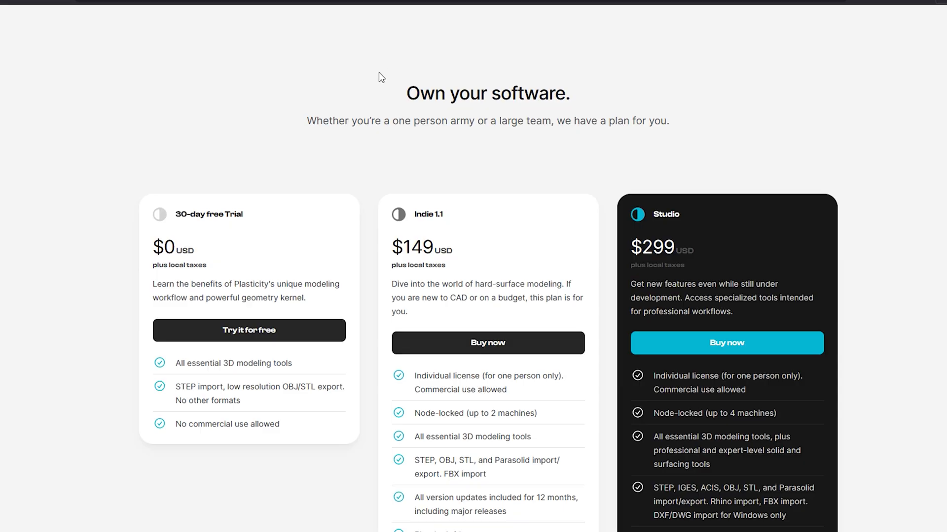
pyautogui.scroll(-1, 225, 133)
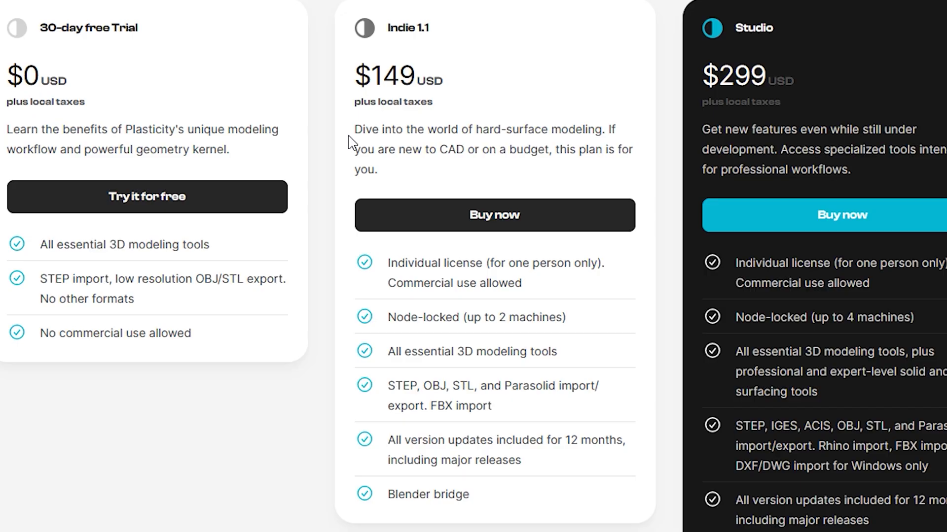
pyautogui.scroll(-2, 349, 141)
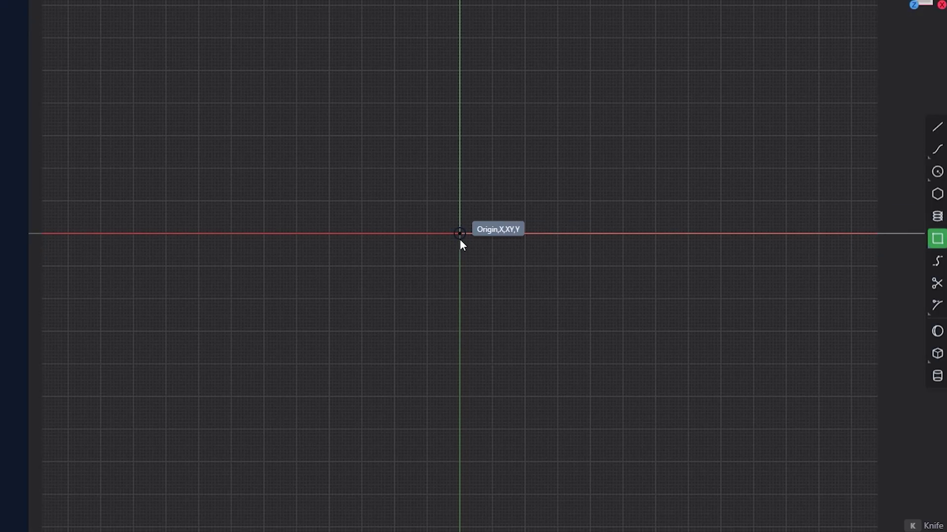
# - Set the rectangle width to 50 and draw a closed stepped outline with a notch
pyautogui.write('50')
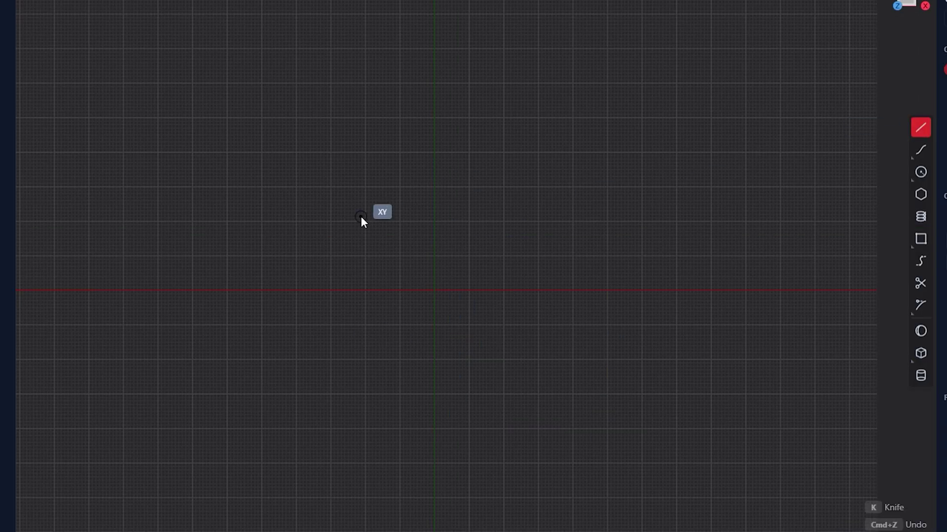
pyautogui.click(434, 187)
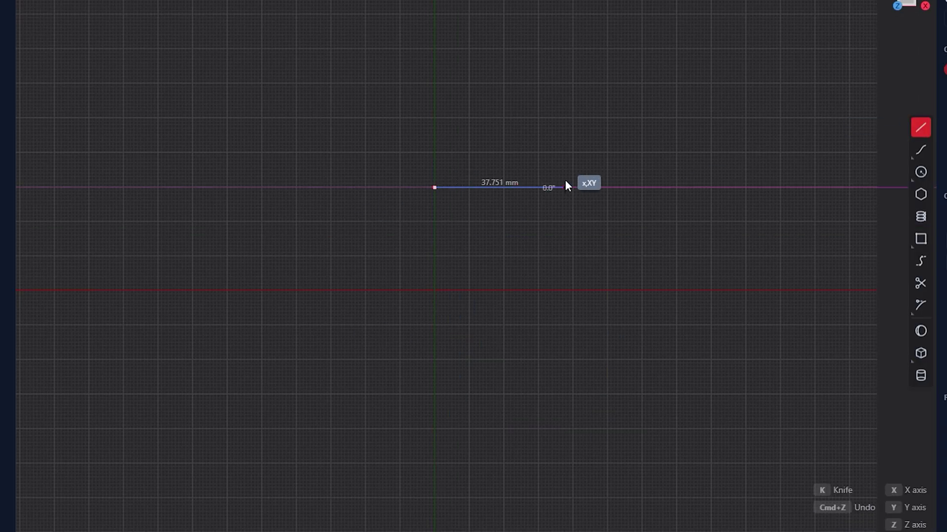
pyautogui.click(565, 187)
pyautogui.click(565, 314)
pyautogui.click(467, 314)
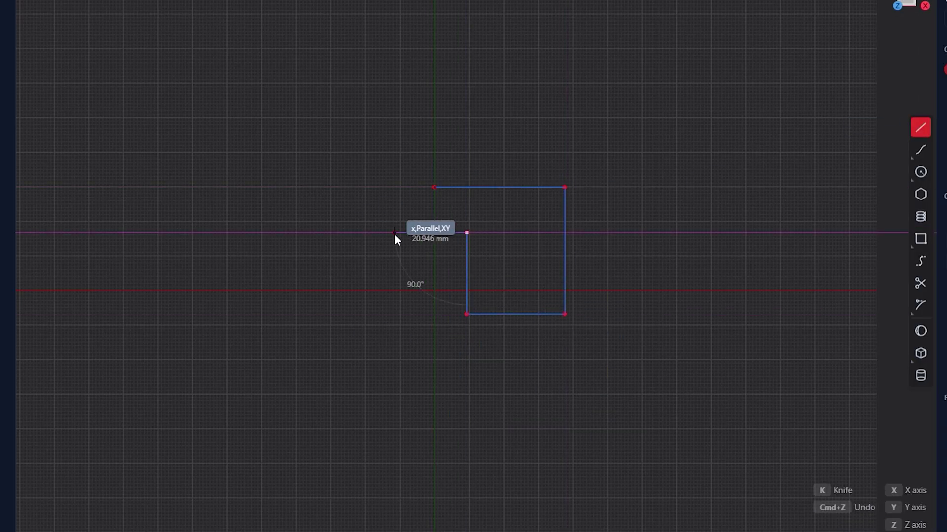
pyautogui.click(394, 331)
pyautogui.click(297, 331)
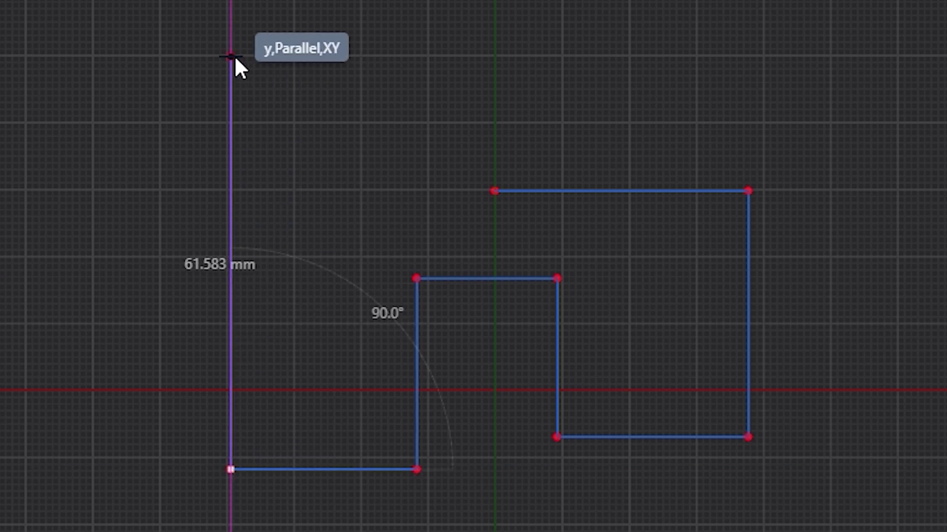
pyautogui.click(232, 57)
pyautogui.click(545, 56)
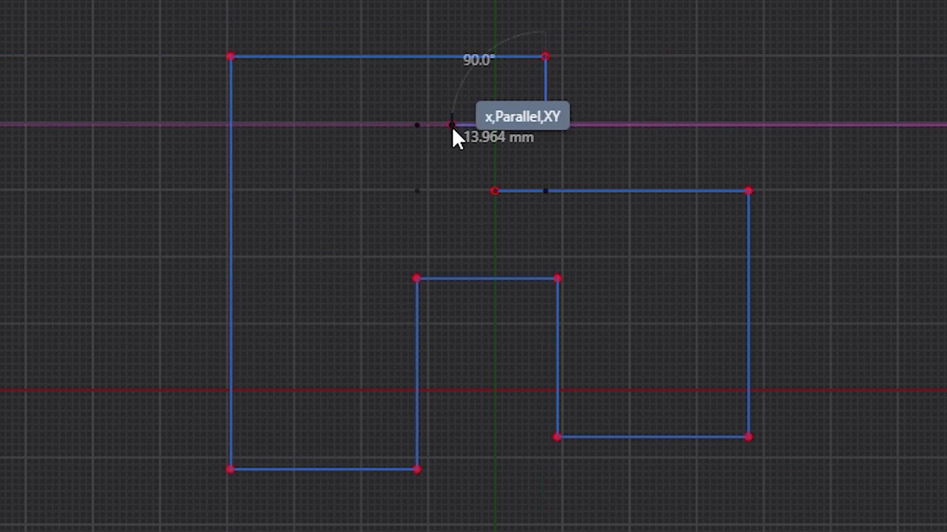
pyautogui.click(452, 125)
pyautogui.click(452, 190)
pyautogui.click(495, 191)
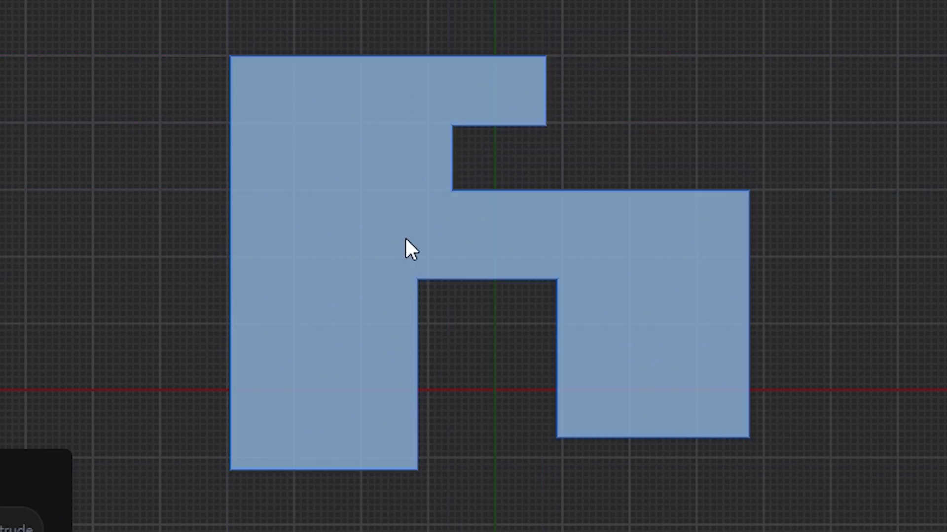
# - Extrude the outline into a tall solid, then extrude a traced silhouette about 9.89 mm
pyautogui.press('e')
pyautogui.moveTo(391, 158); pyautogui.dragTo(385, 72)
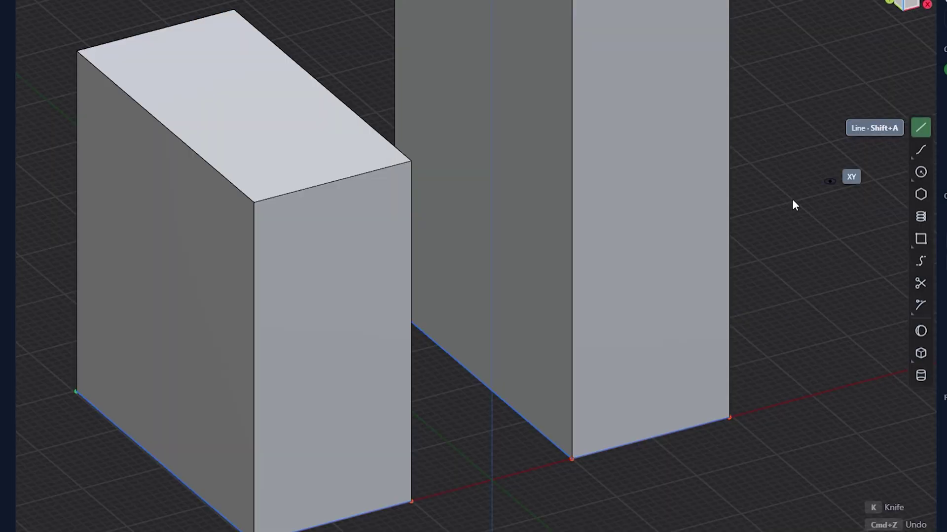
pyautogui.click(570, 309)
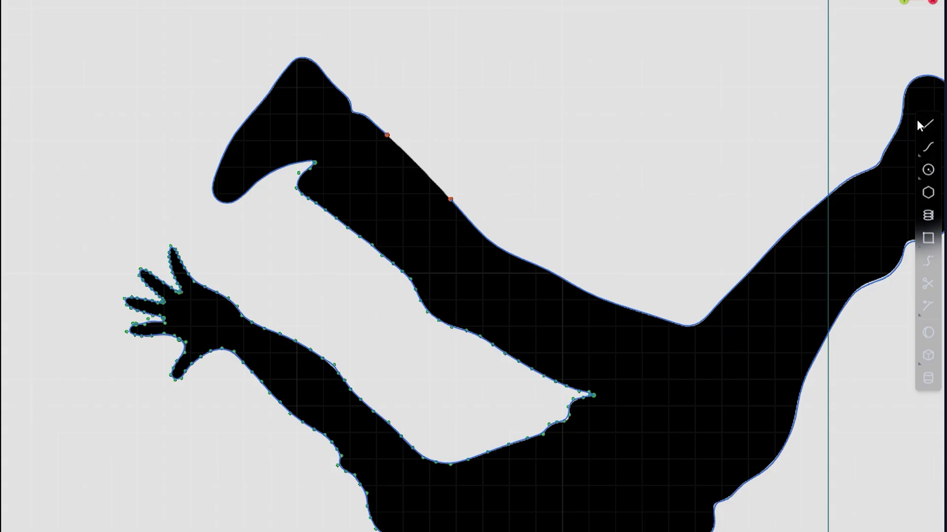
pyautogui.click(925, 128)
pyautogui.scroll(2, 429, 163)
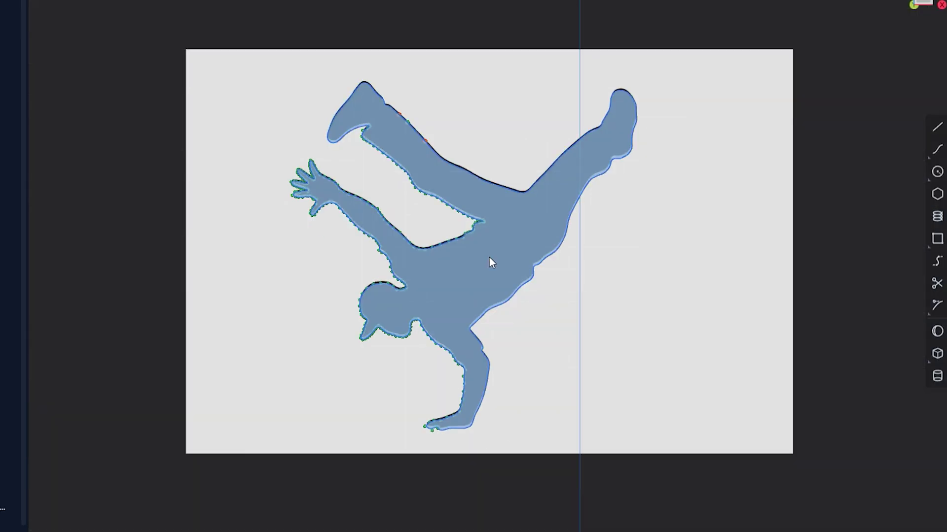
pyautogui.press('e')
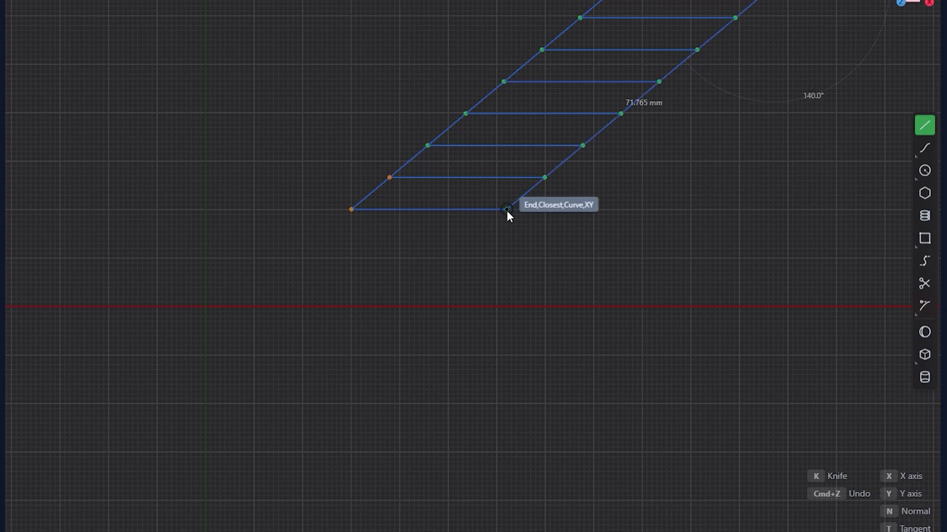
pyautogui.click(508, 212)
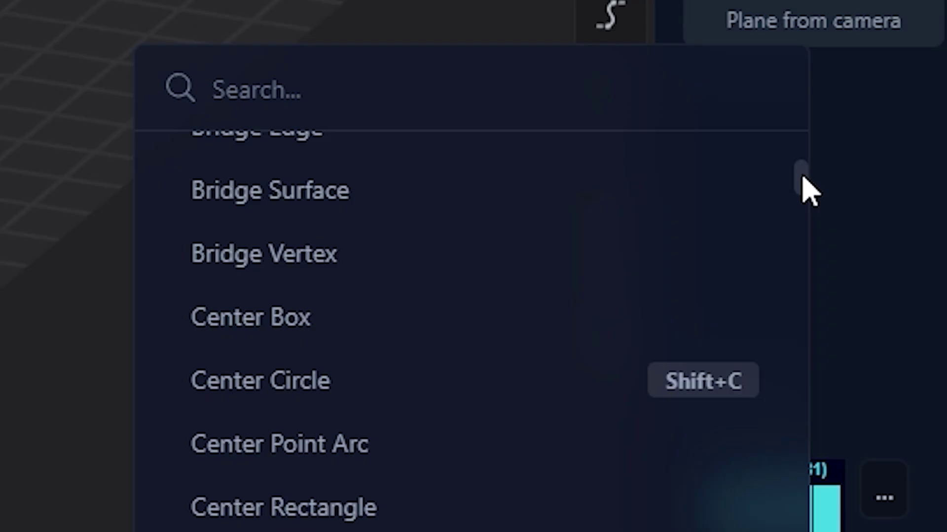
pyautogui.moveTo(803, 186); pyautogui.dragTo(799, 89)
# - Boolean the small box as tool into the large box target as one solid
pyautogui.click(2, 175)
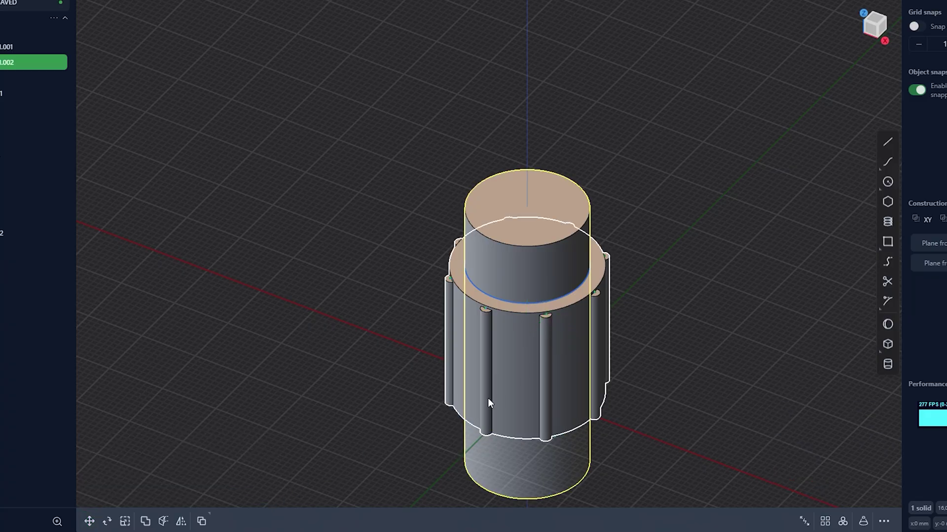
pyautogui.click(507, 394)
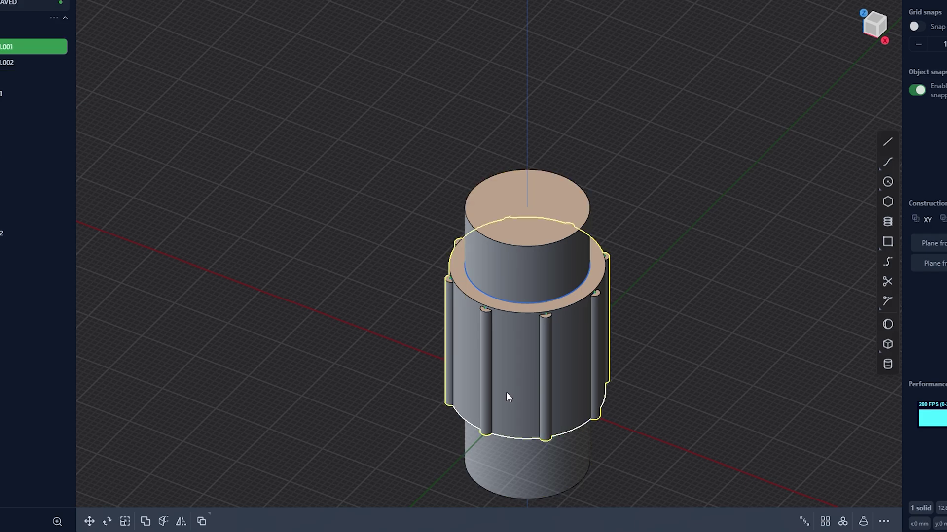
pyautogui.hotkey('shift', '-')
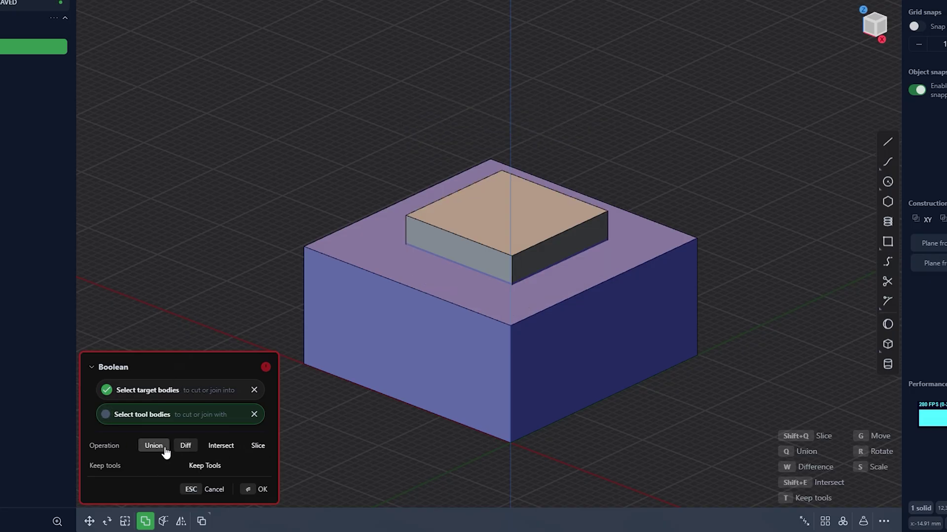
pyautogui.click(470, 239)
pyautogui.click(251, 491)
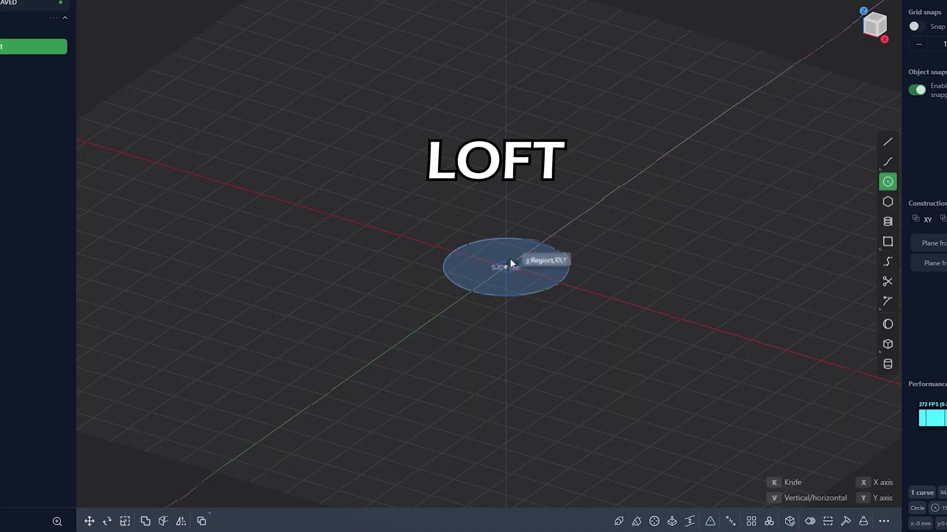
# - Draw a smaller and a larger circle and stack them above the first circle
pyautogui.click(522, 250)
pyautogui.press('g')
pyautogui.moveTo(508, 255); pyautogui.dragTo(506, 201)
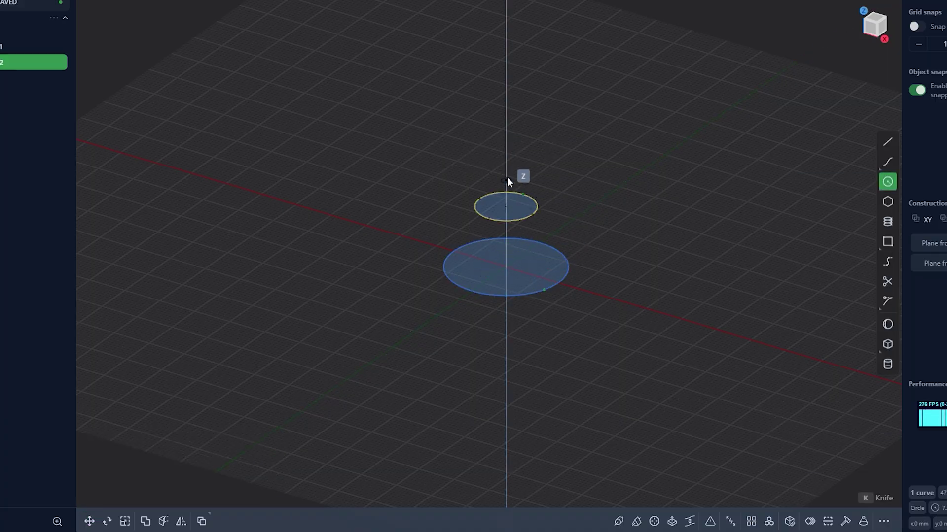
pyautogui.click(507, 149)
pyautogui.click(536, 170)
pyautogui.hotkey('ctrl', 'a')
pyautogui.moveTo(511, 182); pyautogui.dragTo(598, 262, button='middle')
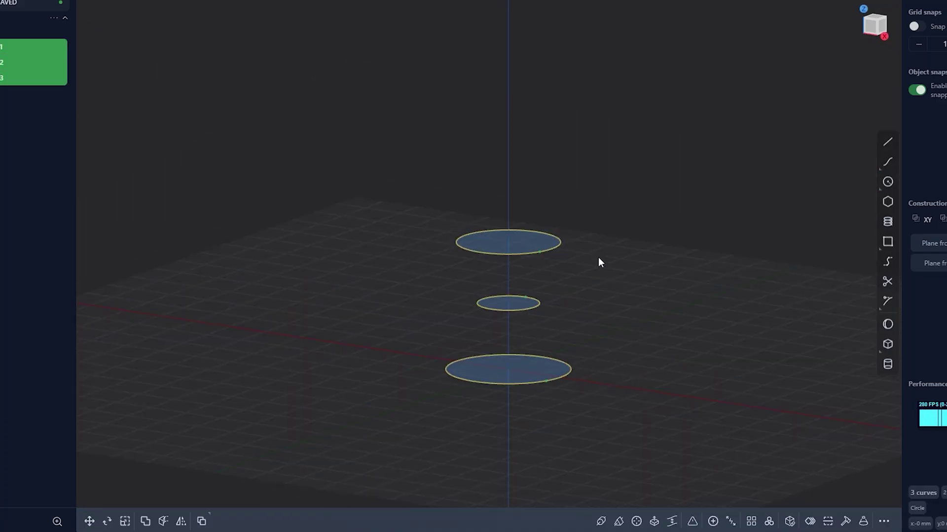
# - Loft through the three circles to create the hourglass solid
pyautogui.hotkey('shift', 'l')
pyautogui.click(228, 490)
pyautogui.moveTo(228, 491); pyautogui.dragTo(652, 334, button='middle')
pyautogui.click(567, 309)
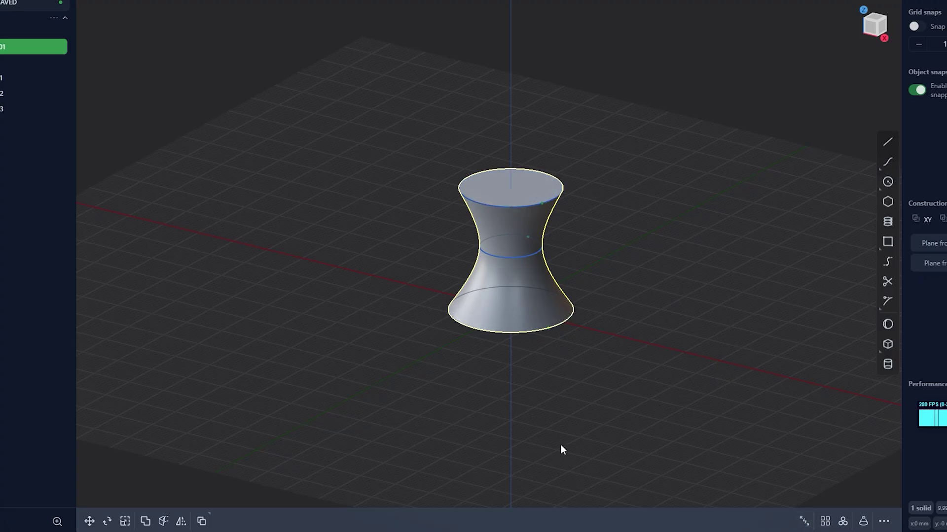
pyautogui.click(572, 215)
pyautogui.press('e')
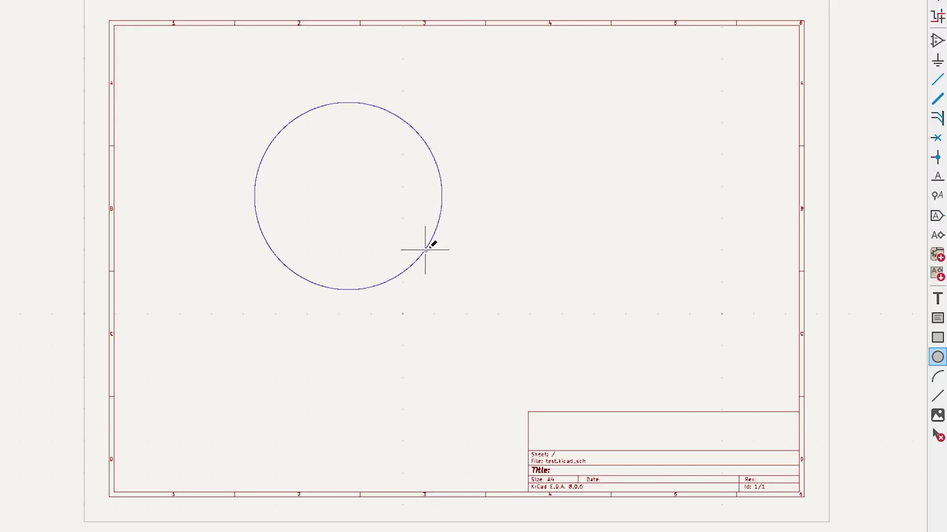
# - Place a +3.3V power symbol from KiCad's power symbol chooser
pyautogui.click(937, 59)
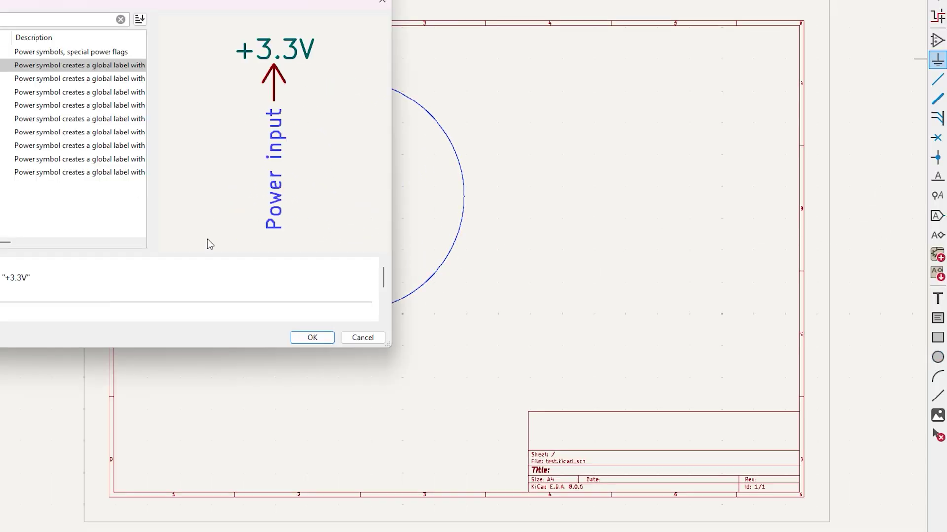
pyautogui.click(298, 337)
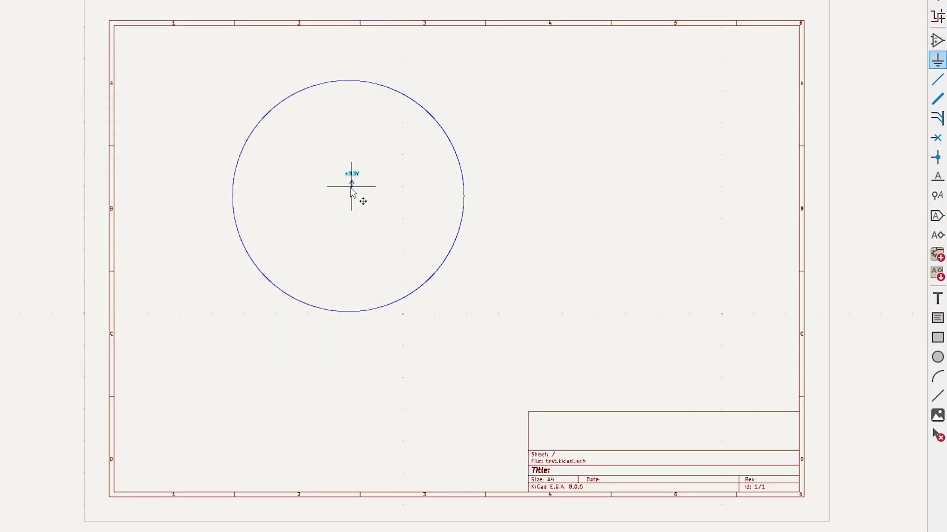
pyautogui.scroll(4, 361, 218)
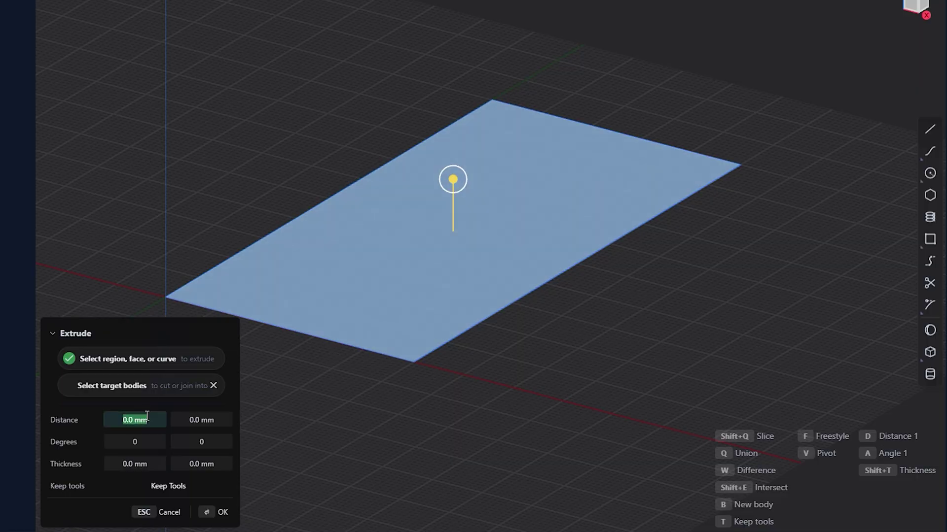
# - Extrude the rectangle into a 2 mm plate and raise a size-40 circle into a short cylinder
pyautogui.press('Return')
pyautogui.press('Return')
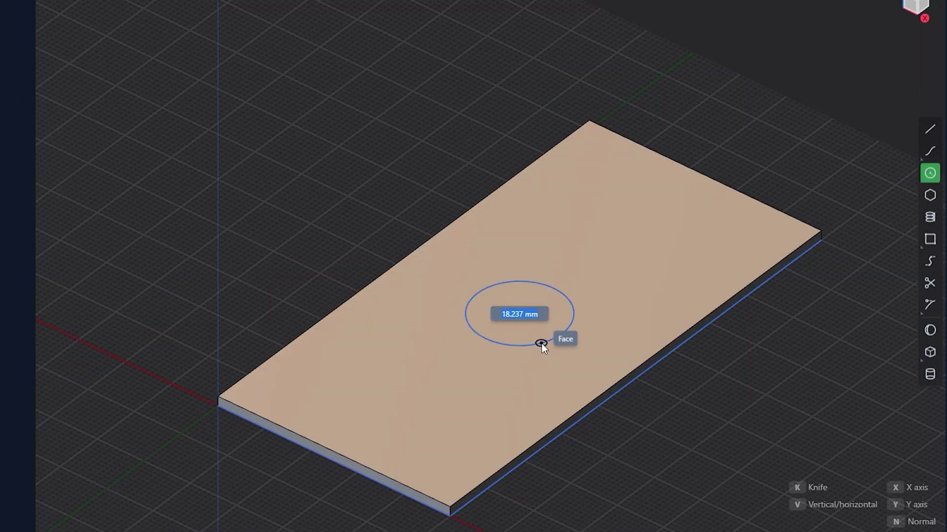
pyautogui.write('40')
pyautogui.press('Return')
pyautogui.press('e')
pyautogui.moveTo(528, 256); pyautogui.dragTo(529, 245)
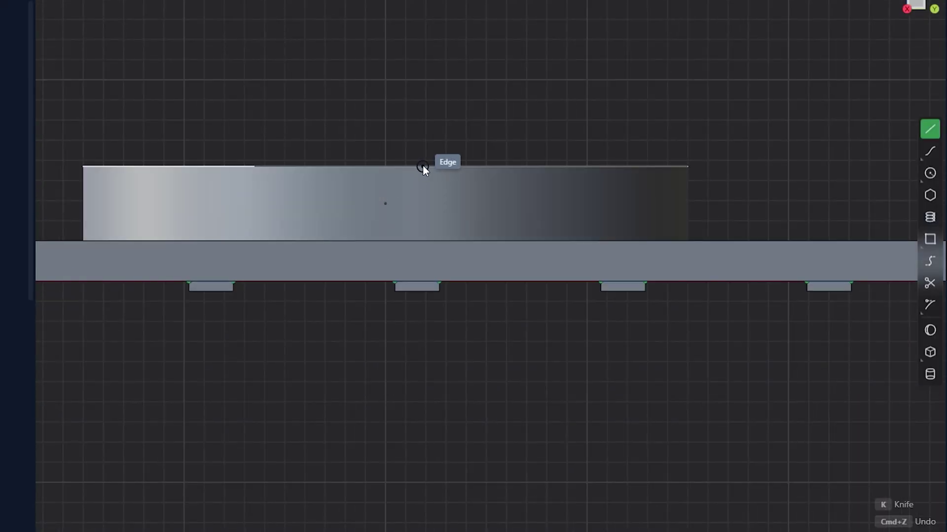
# - Draw a 6.2 mm reference line from the slab's top edge
pyautogui.click(421, 166)
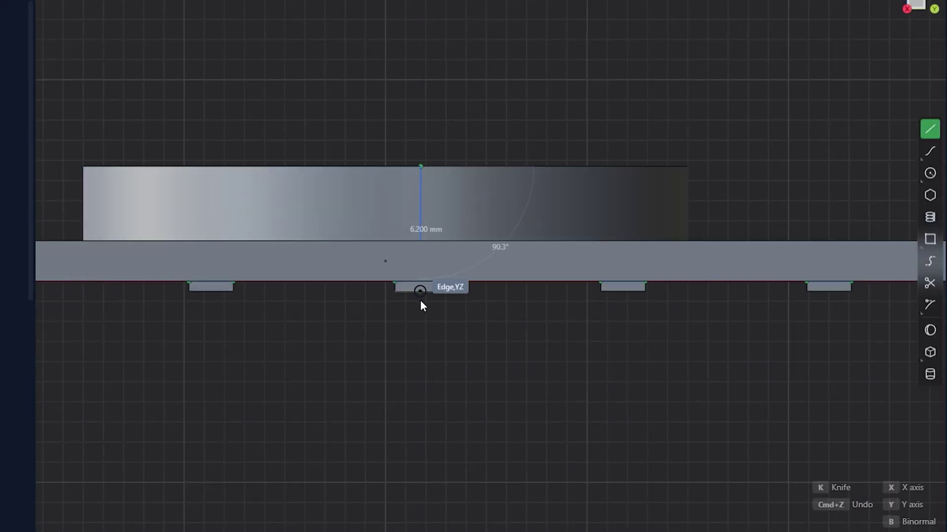
pyautogui.click(420, 300)
pyautogui.scroll(5, 412, 294)
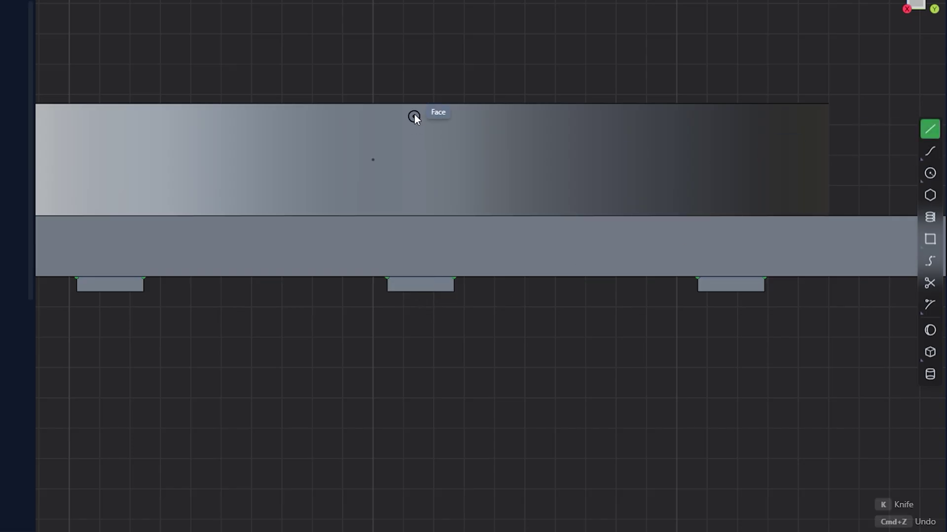
pyautogui.click(416, 105)
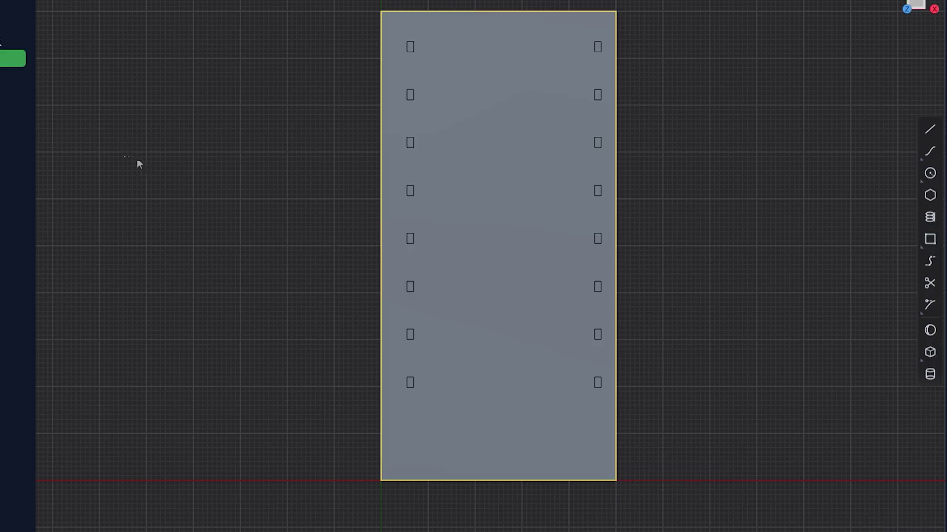
# - Scale the holed plate by 1.14545 and extrude its face to 6 mm
pyautogui.moveTo(139, 164); pyautogui.dragTo(356, 144, button='middle')
pyautogui.press('s')
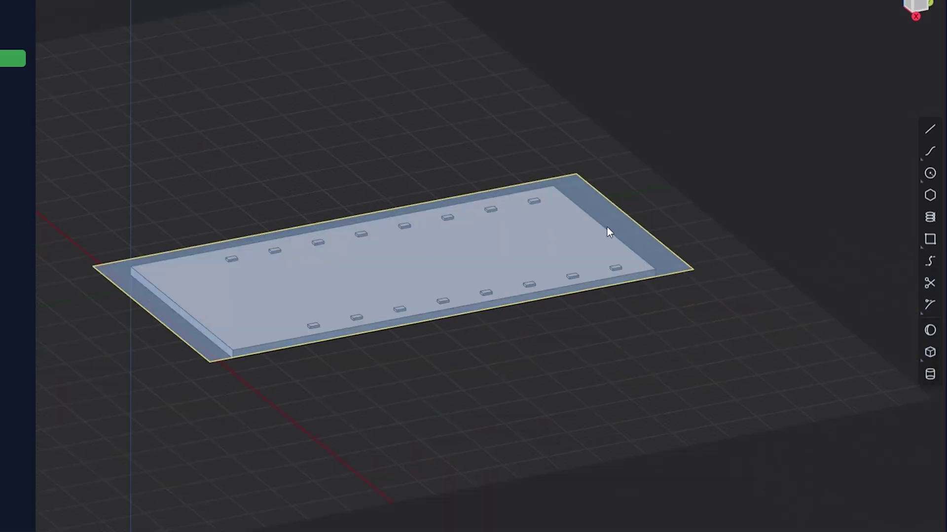
pyautogui.press('e')
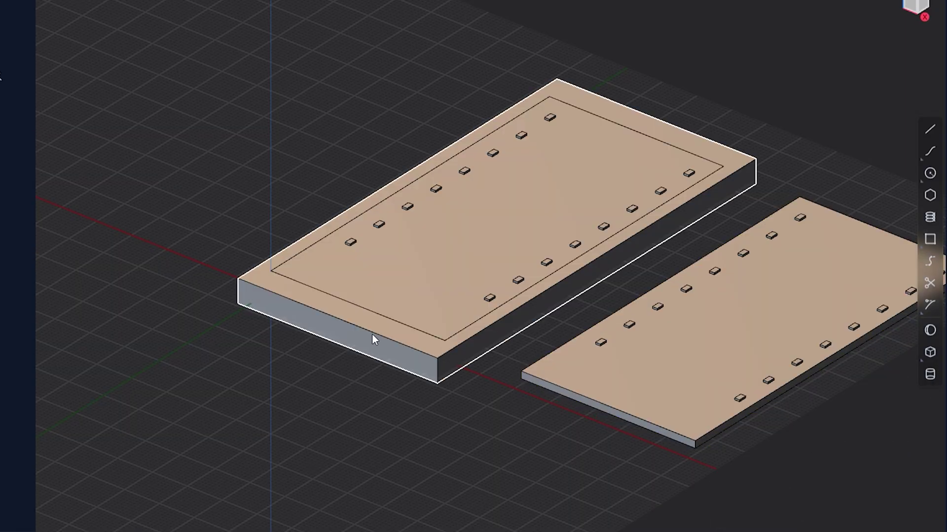
# - Boolean-subtract the inner pocket body from the upper plate
pyautogui.click(371, 336)
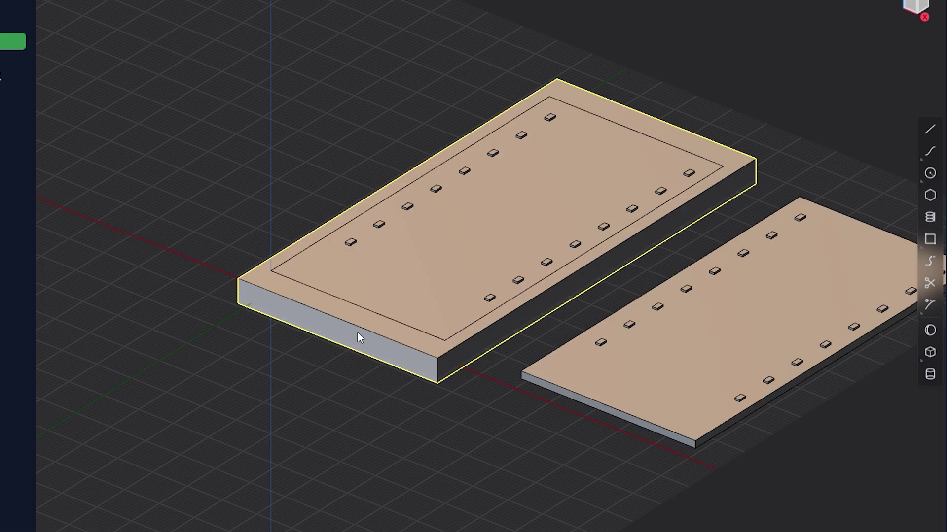
pyautogui.hotkey('shift', 'b')
pyautogui.click(365, 294)
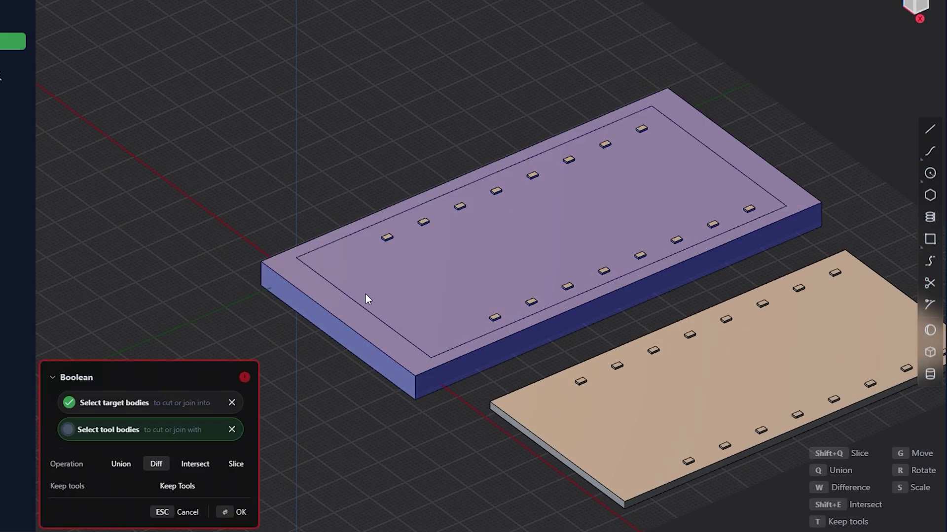
pyautogui.click(226, 514)
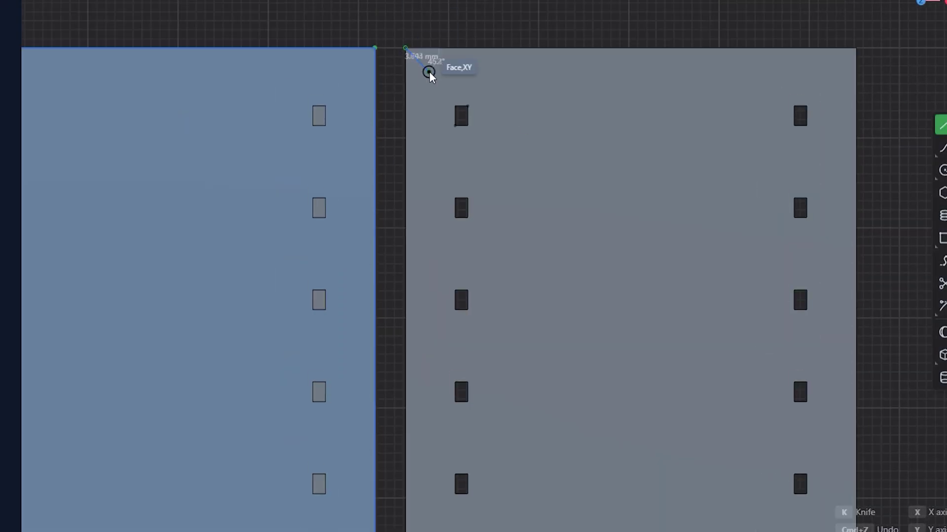
# - Draw a 135° line from the plate's top-right corner and lines down both inner edges
pyautogui.press('l')
pyautogui.click(855, 48)
pyautogui.write('135')
pyautogui.press('Return')
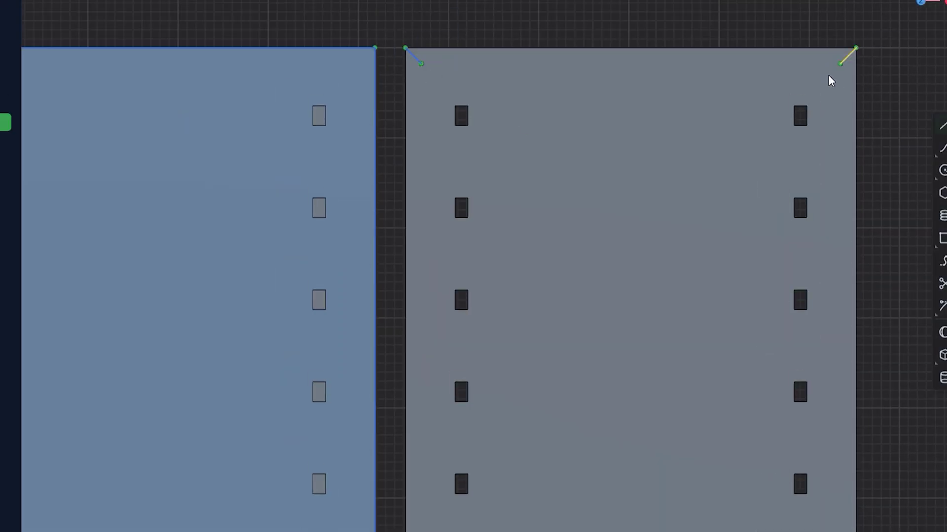
pyautogui.click(422, 64)
pyautogui.scroll(-3, 549, 126)
pyautogui.click(442, 391)
pyautogui.click(705, 4)
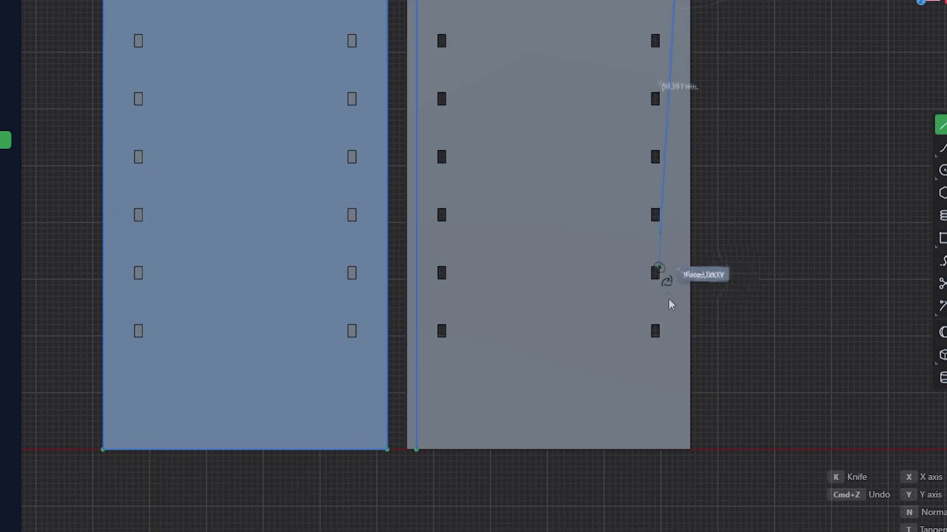
pyautogui.click(657, 448)
pyautogui.scroll(3, 556, 378)
pyautogui.scroll(3, 486, 196)
pyautogui.scroll(-3, 628, 187)
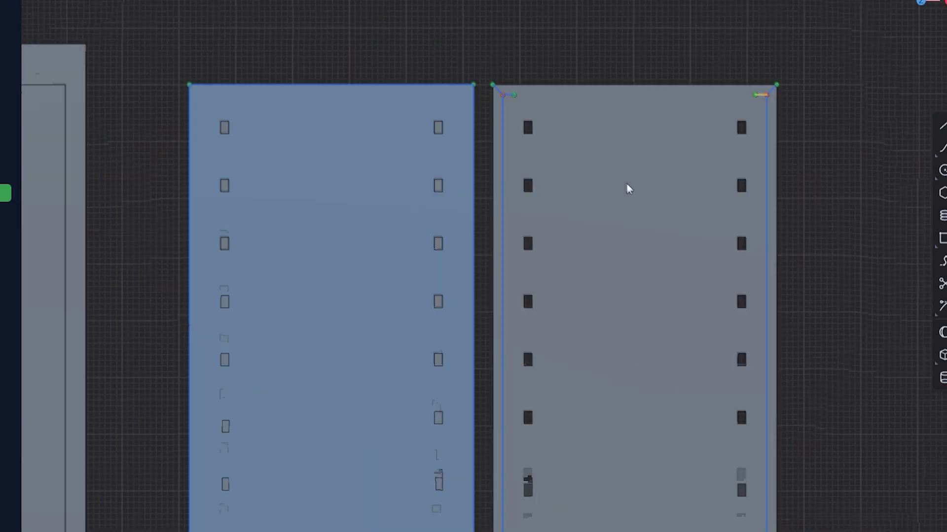
# - Draw a thin rectangular strip along the plate's long edge and trim the overlapping curves
pyautogui.press('r')
pyautogui.click(483, 505)
pyautogui.click(500, 145)
pyautogui.scroll(-2, 500, 144)
pyautogui.scroll(2, 500, 144)
pyautogui.moveTo(542, 247); pyautogui.dragTo(641, 296, button='middle')
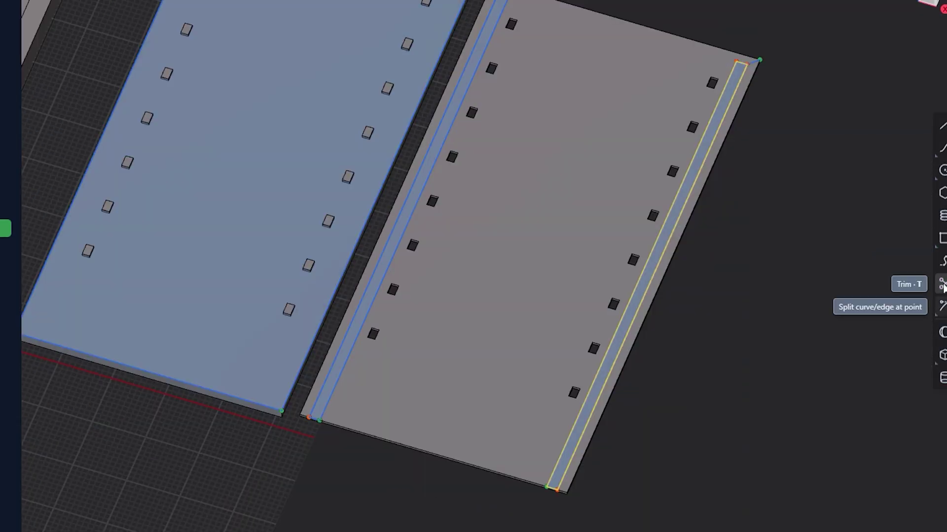
pyautogui.click(941, 284)
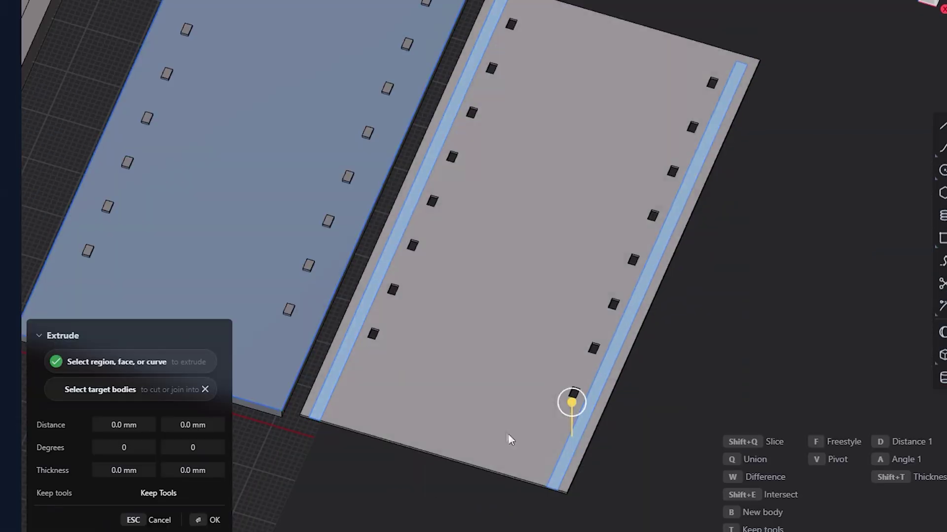
# - Orbit around the slotted plate on the bed in Bambu Studio and select it
pyautogui.moveTo(506, 439); pyautogui.dragTo(606, 405, button='middle')
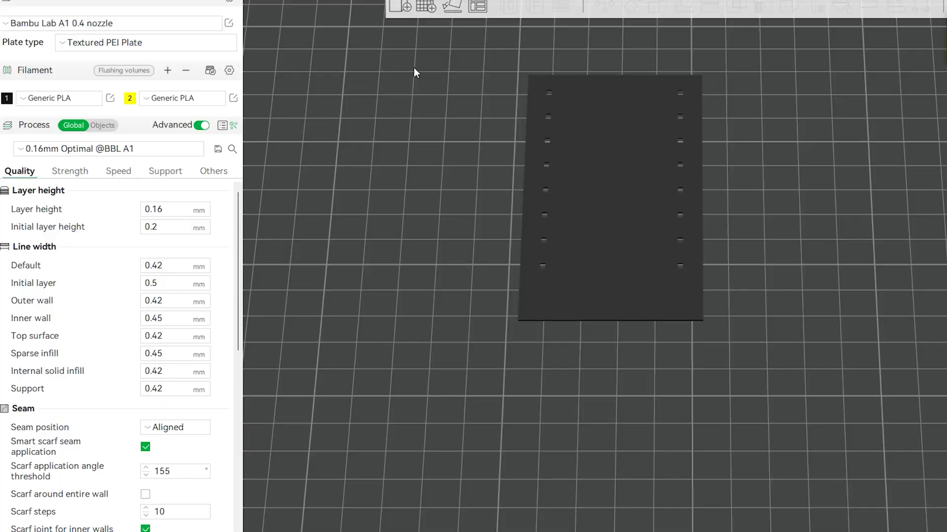
pyautogui.moveTo(413, 93); pyautogui.dragTo(433, 137)
pyautogui.scroll(5, 433, 141)
pyautogui.click(634, 270)
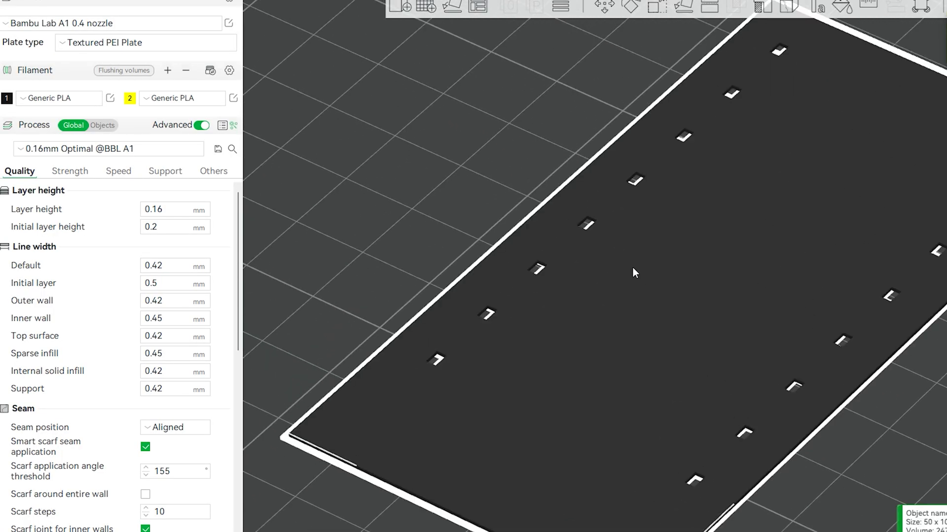
pyautogui.moveTo(631, 271); pyautogui.dragTo(421, 352)
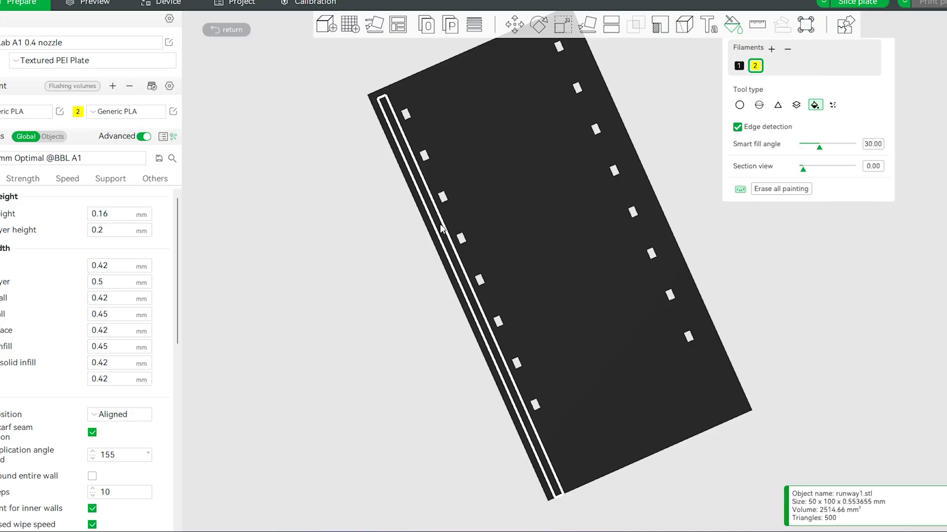
# - Pick the lid panel's inner strip and shift it sideways out of the panel
pyautogui.click(443, 229)
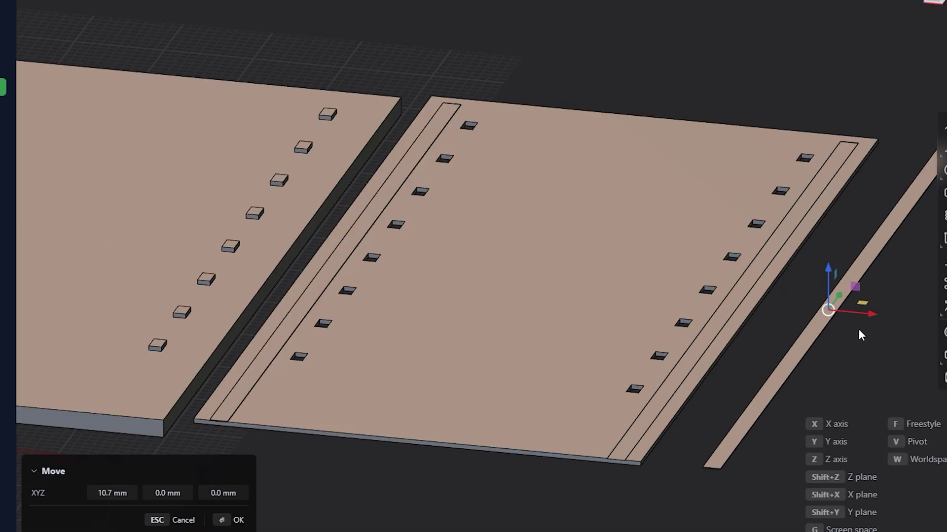
pyautogui.click(249, 515)
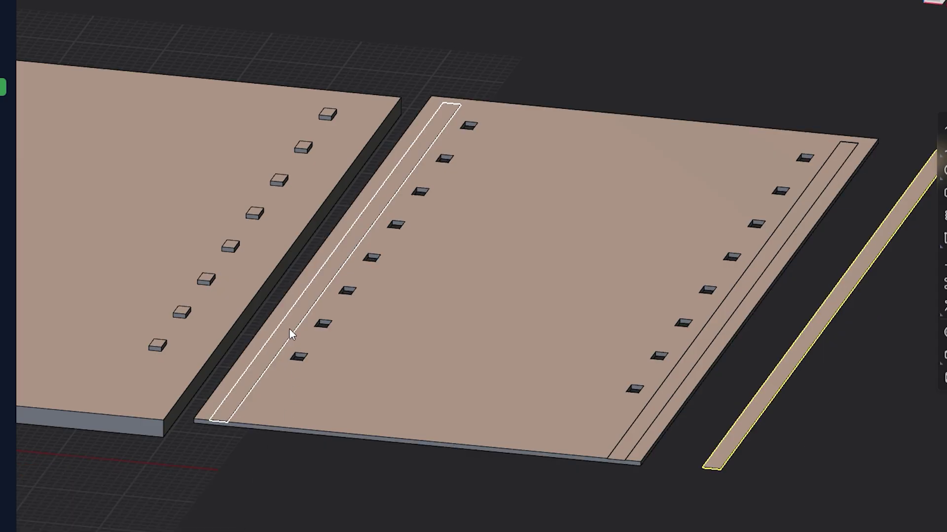
pyautogui.click(289, 327)
pyautogui.press('g')
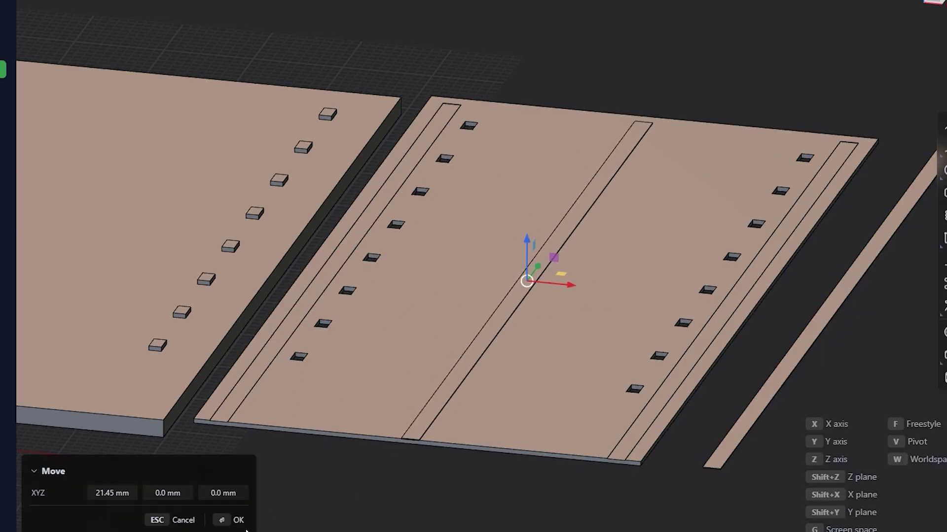
pyautogui.click(238, 520)
pyautogui.moveTo(521, 450); pyautogui.dragTo(717, 408, button='middle')
# - Raise the strip 20.59 mm in Z, move it -13.73 mm in X, and view it from above
pyautogui.press('g')
pyautogui.press('z')
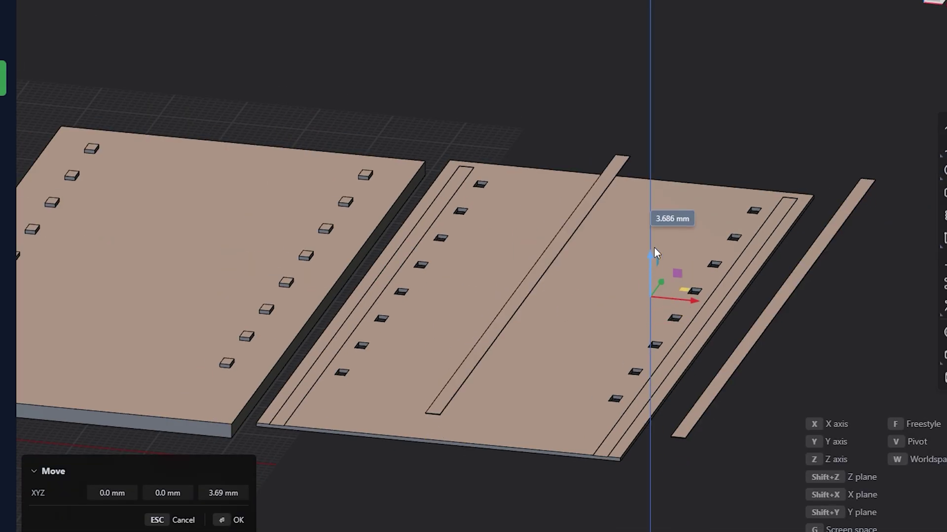
pyautogui.scroll(-3, 706, 212)
pyautogui.press('x')
pyautogui.moveTo(594, 173); pyautogui.dragTo(306, 521, button='middle')
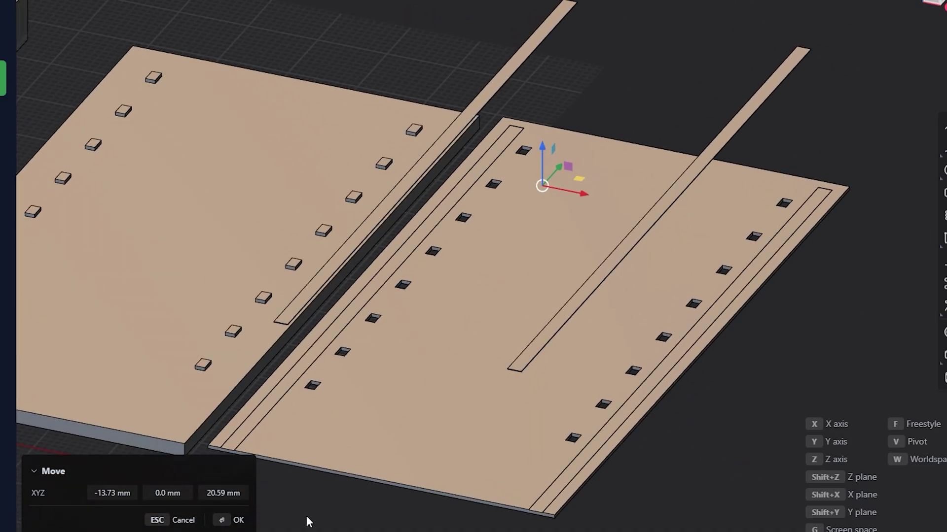
pyautogui.click(233, 521)
pyautogui.click(286, 474)
pyautogui.press('7')
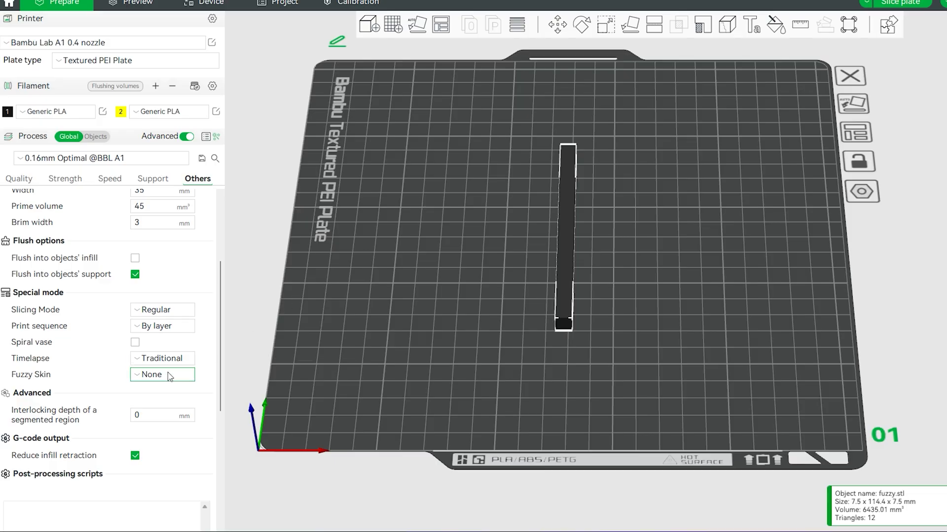
# - Set Fuzzy Skin to All walls for the fuzzy.stl bar
pyautogui.click(170, 377)
pyautogui.click(159, 439)
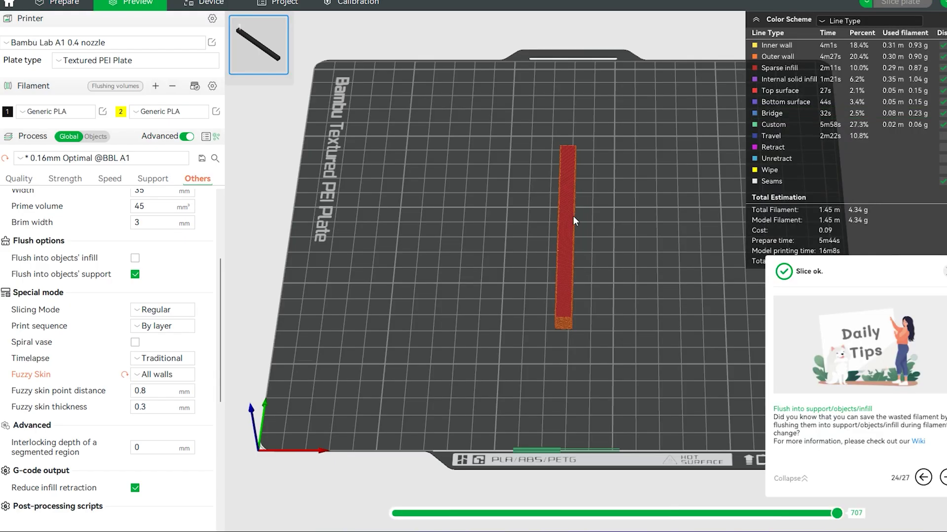
pyautogui.scroll(6, 519, 262)
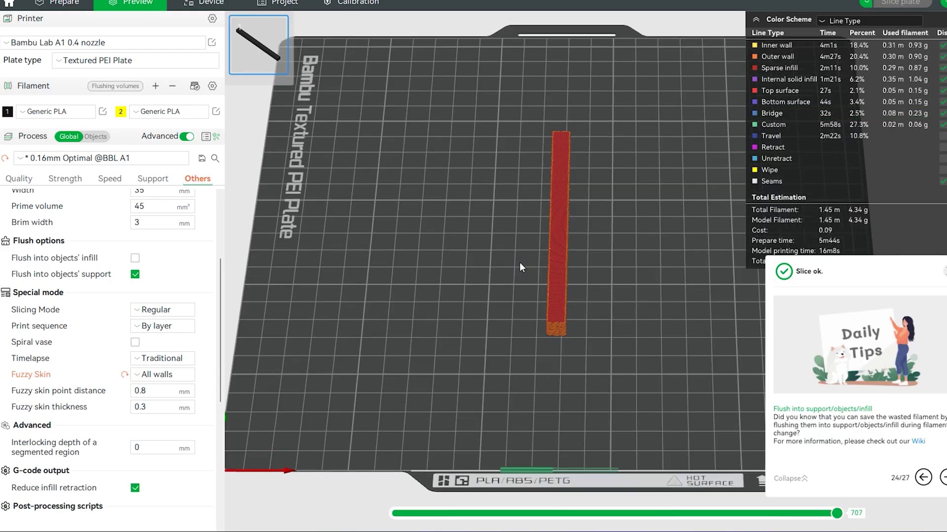
pyautogui.moveTo(480, 353); pyautogui.dragTo(420, 244)
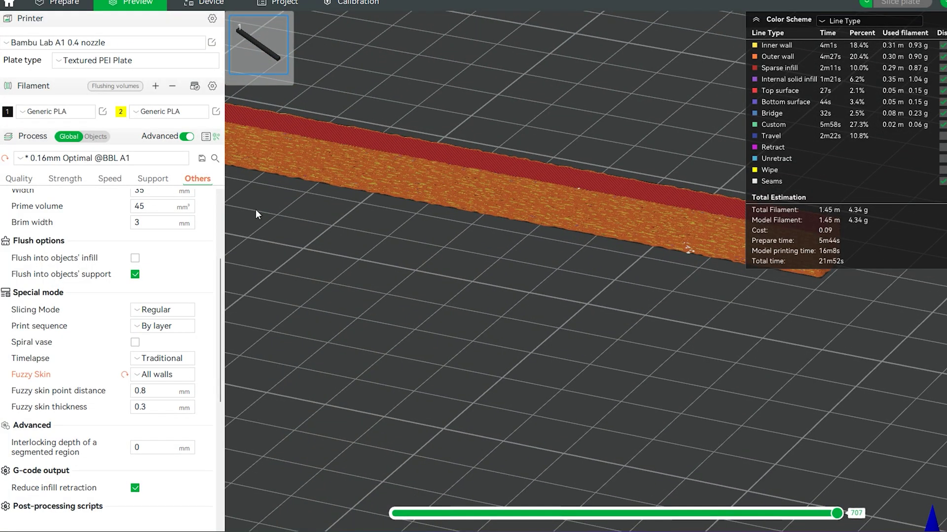
pyautogui.moveTo(256, 210); pyautogui.dragTo(275, 109)
# - Make filament 1 green, slice the plate, and inspect the sliced bar from the side
pyautogui.click(64, 2)
pyautogui.click(7, 112)
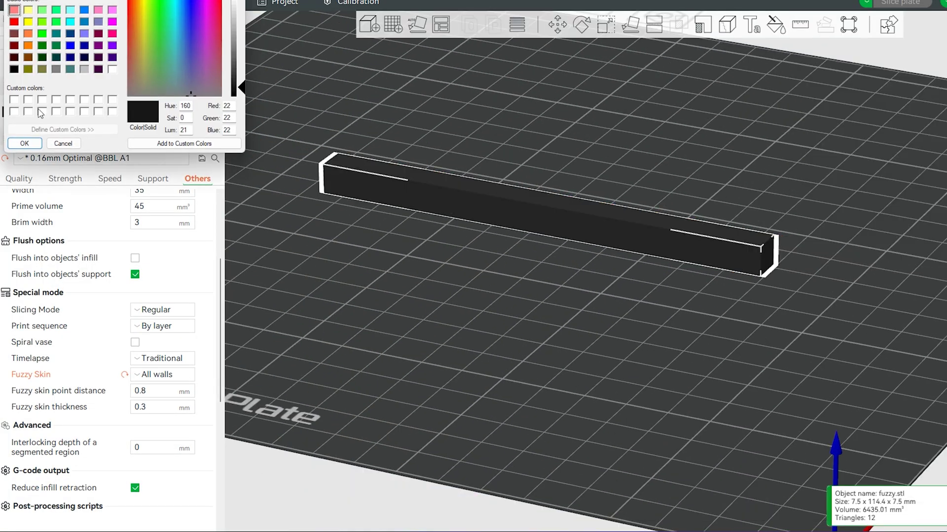
pyautogui.click(24, 144)
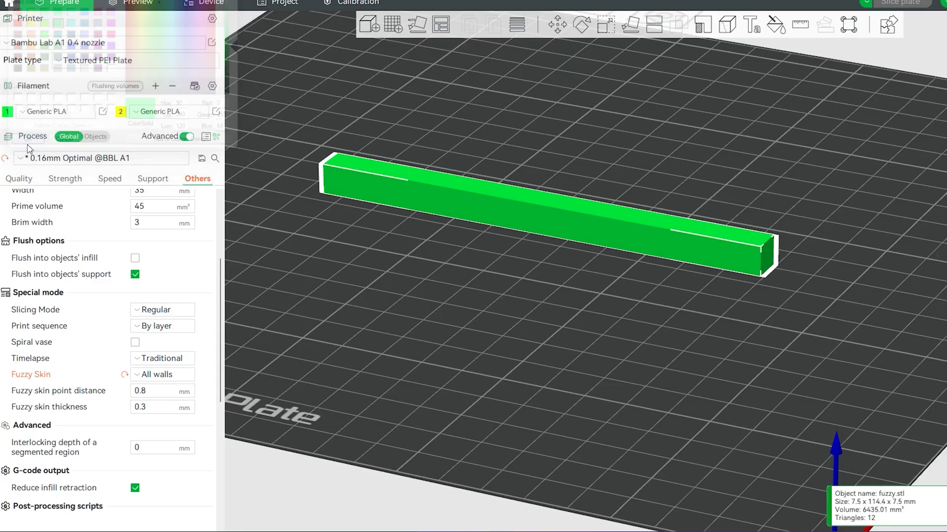
pyautogui.scroll(3, 377, 179)
pyautogui.moveTo(355, 195); pyautogui.dragTo(477, 258, button='right')
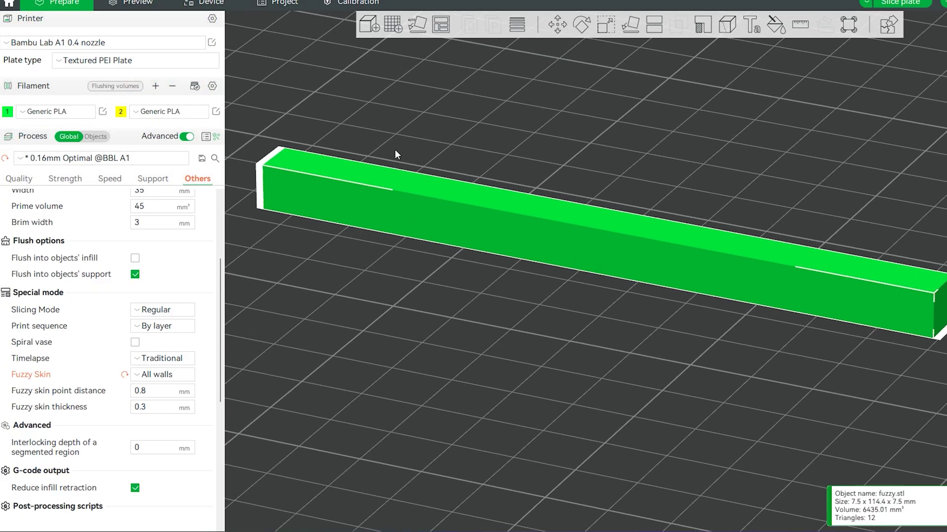
pyautogui.click(909, 3)
pyautogui.moveTo(513, 209); pyautogui.dragTo(502, 257)
pyautogui.scroll(3, 496, 226)
pyautogui.scroll(-5, 498, 232)
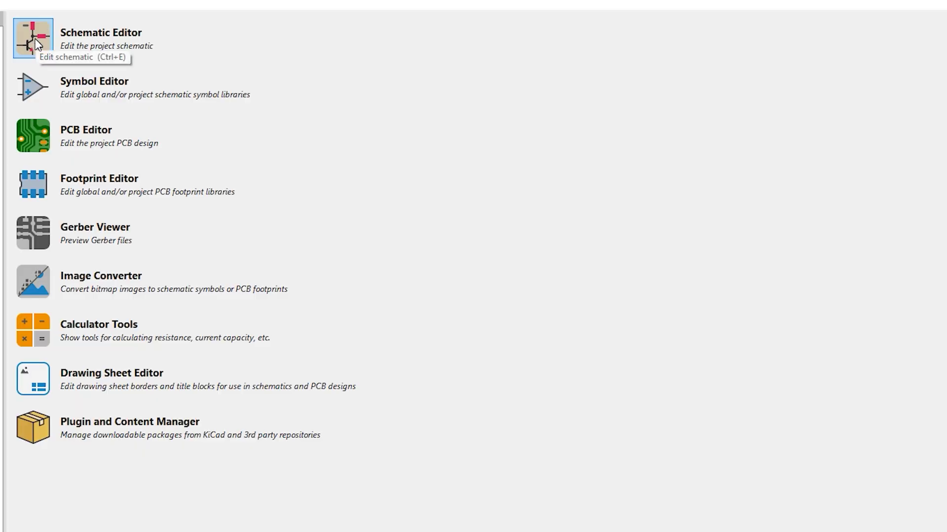
# - Open the project's schematic and place resistor R1 horizontally in the circuit
pyautogui.click(35, 38)
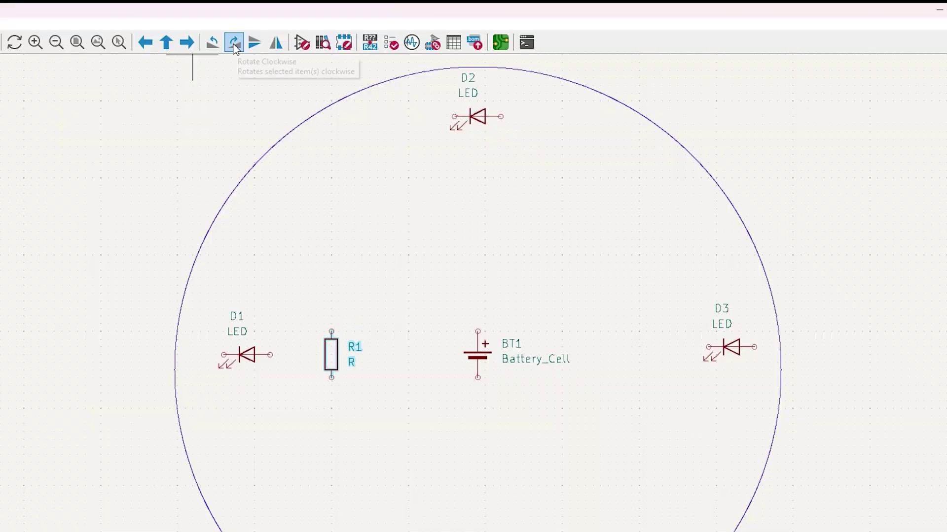
pyautogui.click(234, 43)
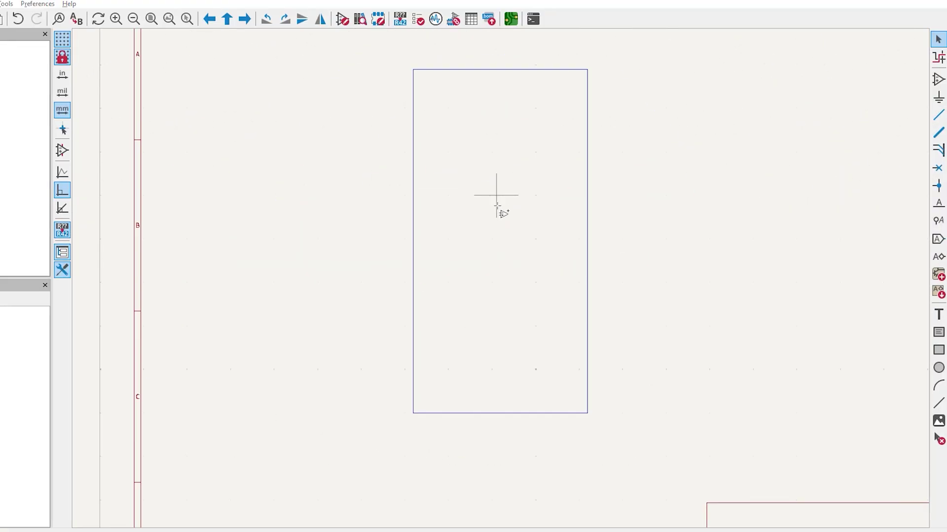
# - Place a Battery_Cell symbol found by searching 'single cell batt'
pyautogui.click(497, 204)
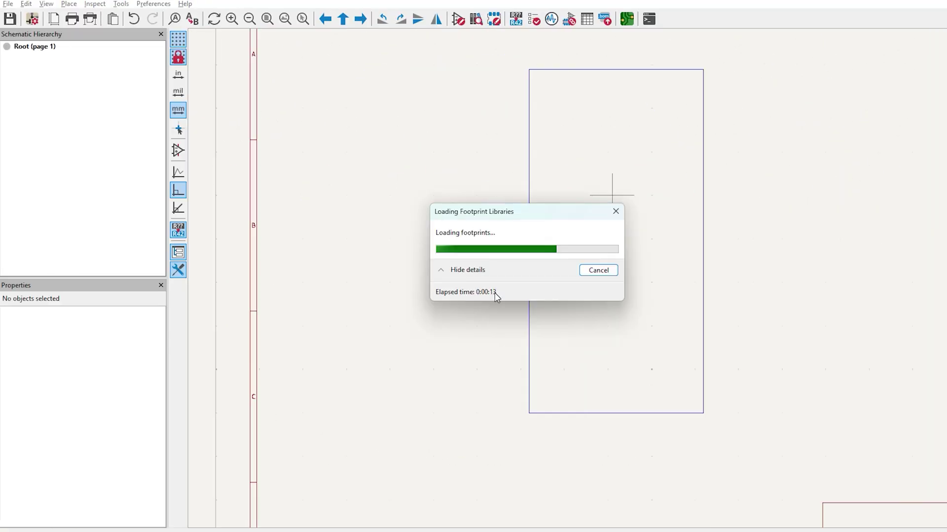
pyautogui.write('single')
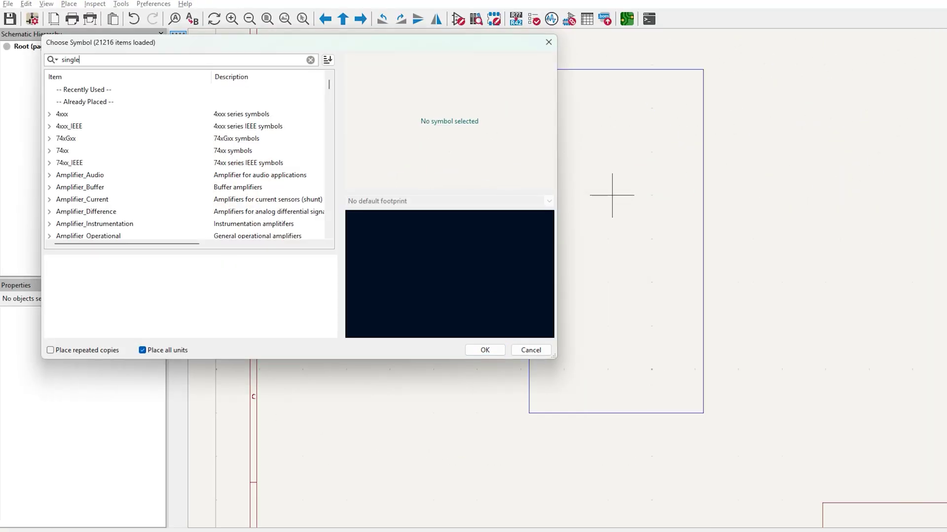
pyautogui.write(' cell')
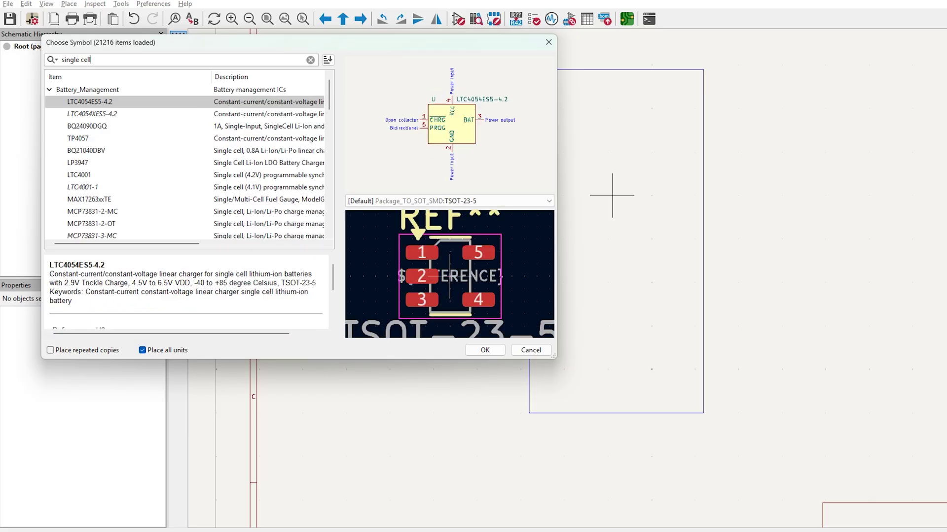
pyautogui.write(' battery')
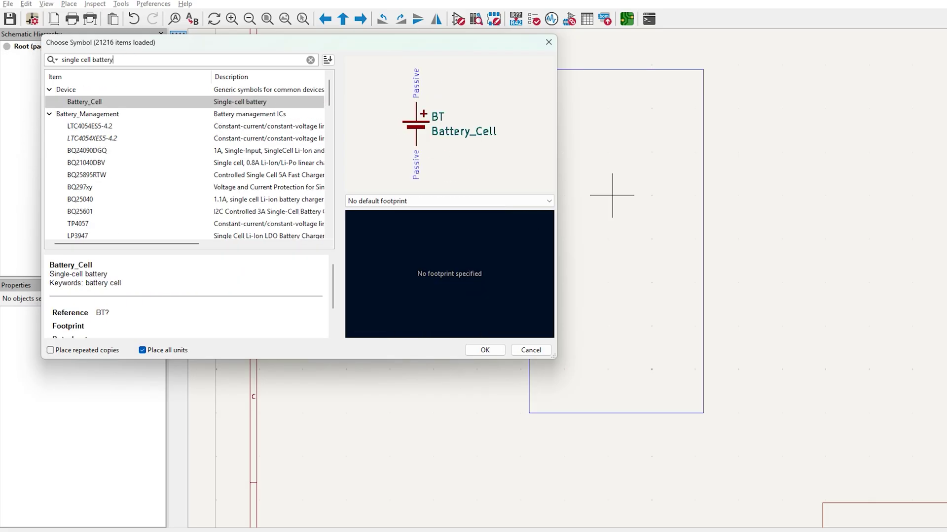
pyautogui.click(229, 229)
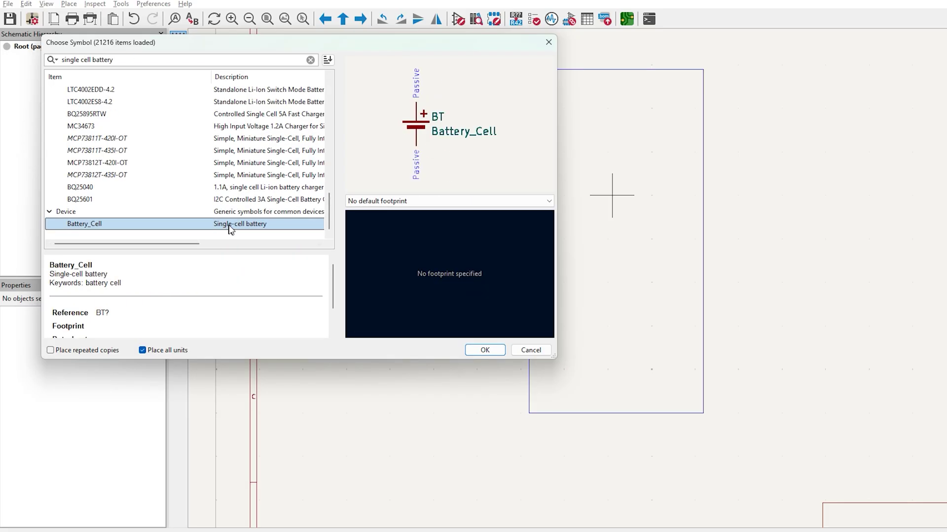
pyautogui.click(483, 351)
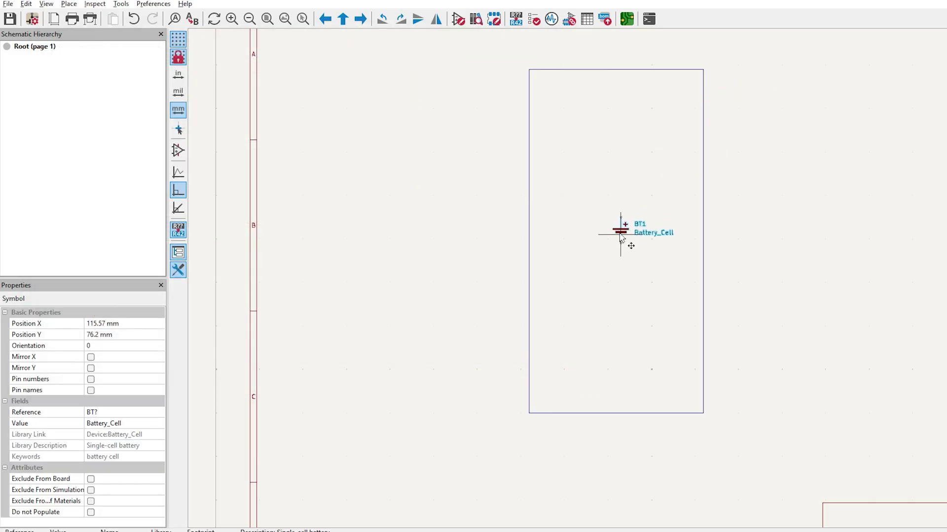
# - Assign BT1 the Battery:BatteryHolder_Multicomp_BC-2001_1x2032 footprint through a 'cr2' search
pyautogui.rightClick(616, 232)
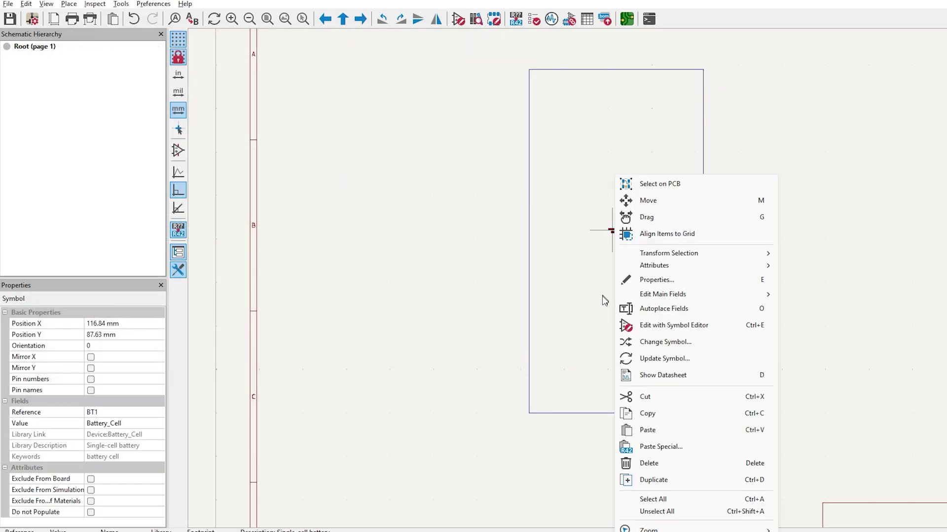
pyautogui.click(667, 279)
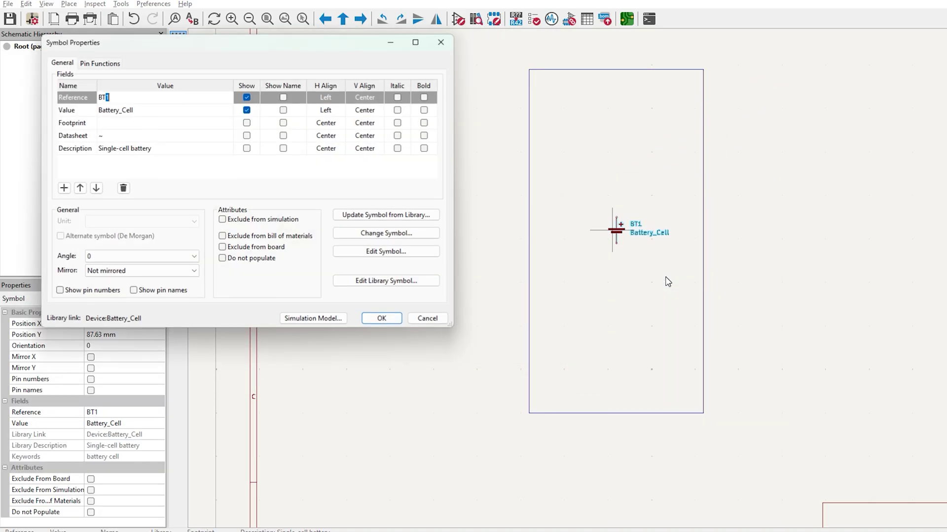
pyautogui.click(112, 125)
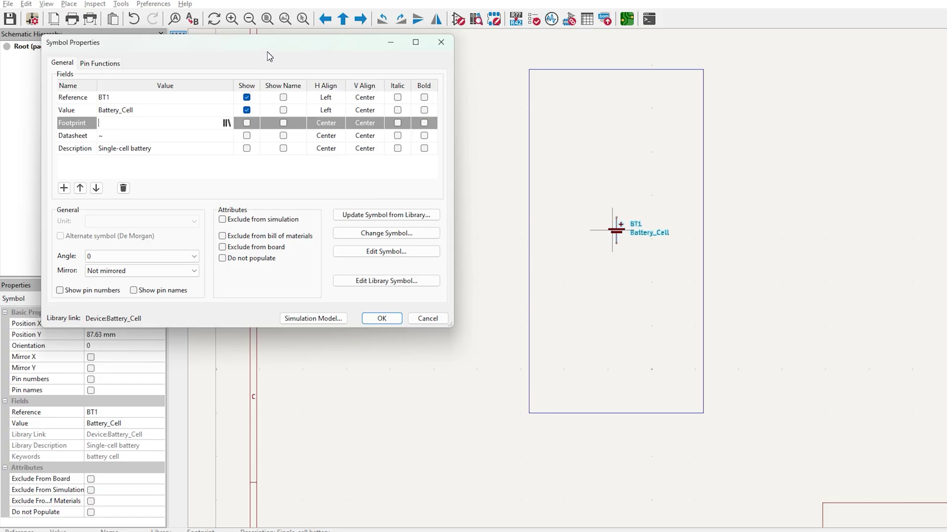
pyautogui.click(226, 123)
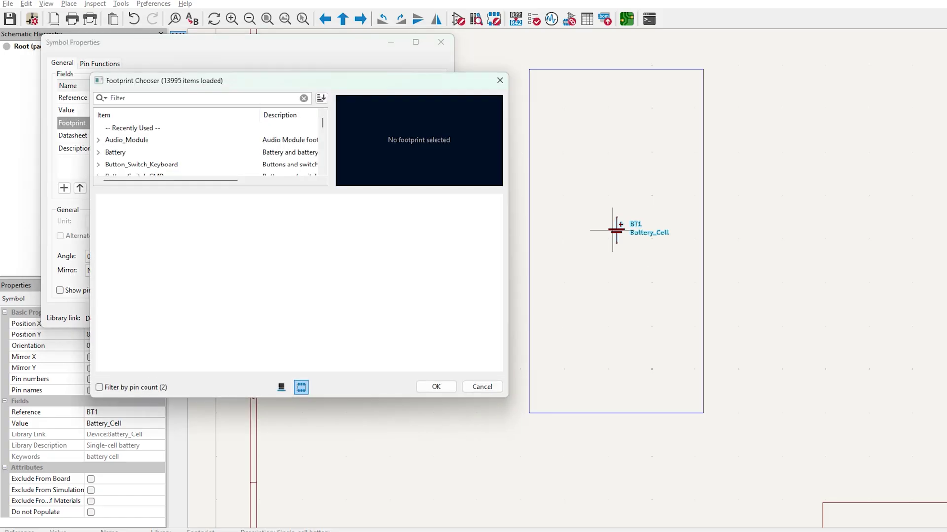
pyautogui.write('cr2032')
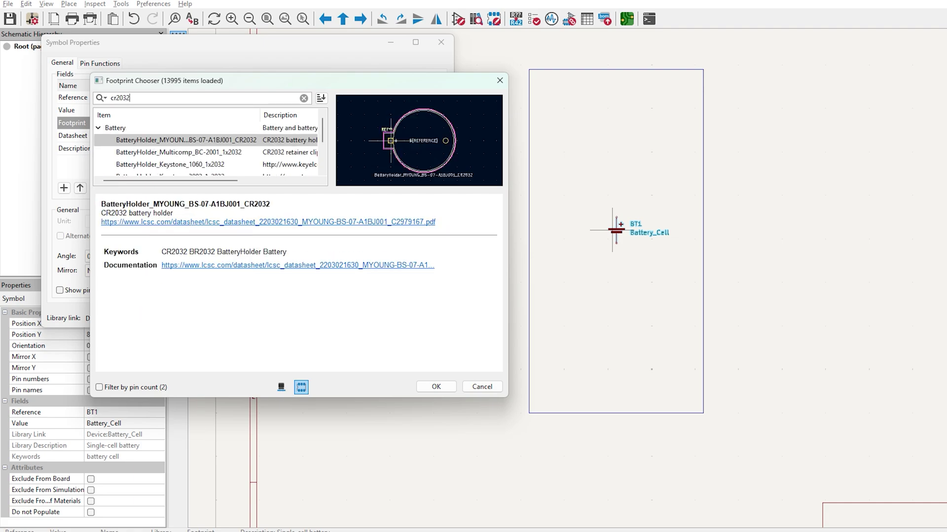
pyautogui.click(188, 153)
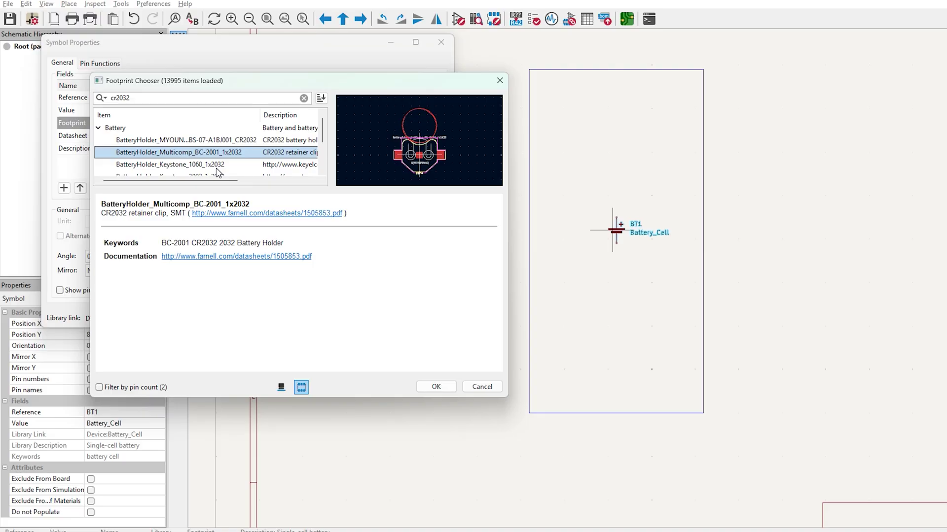
pyautogui.click(437, 387)
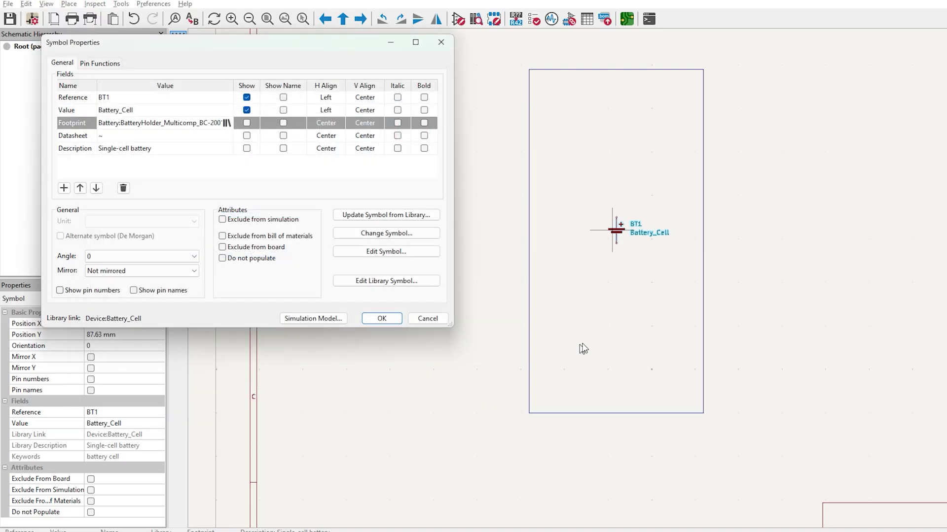
# - Place LED D1 and give it the LED_SMD:LED_0805_2012Metric footprint
pyautogui.click(382, 319)
pyautogui.write('aled')
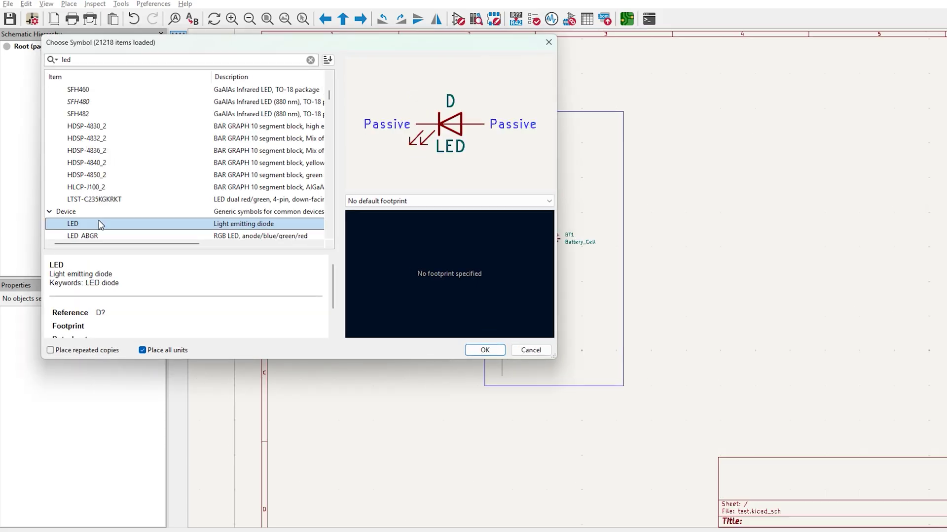
pyautogui.click(483, 350)
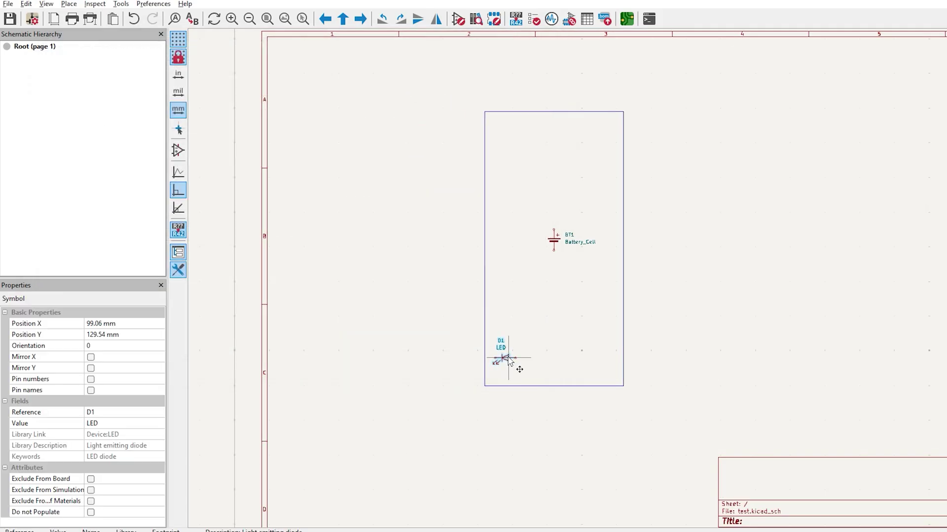
pyautogui.rightClick(508, 361)
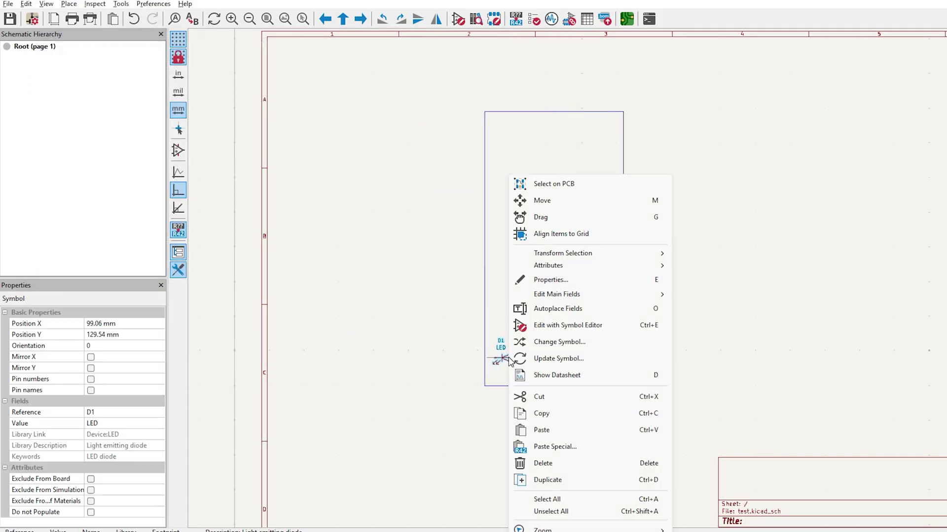
pyautogui.click(564, 280)
pyautogui.click(120, 123)
pyautogui.click(227, 122)
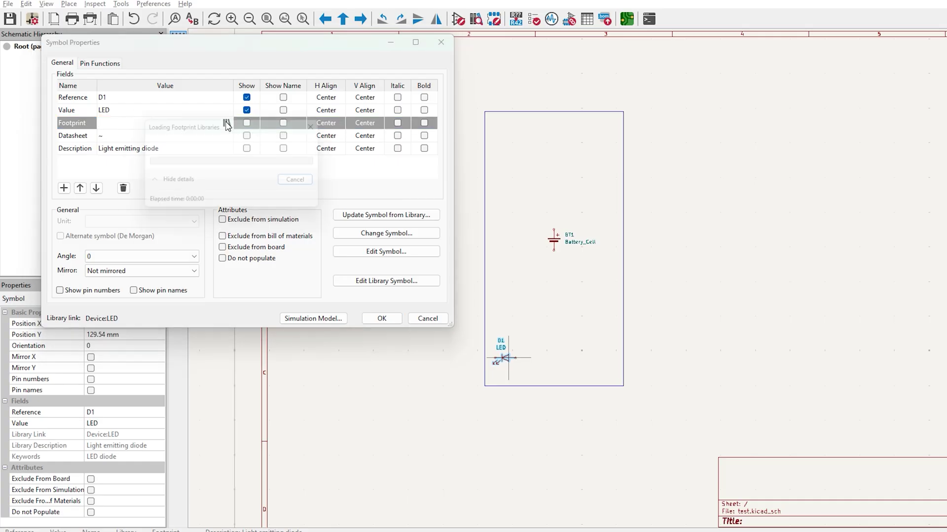
pyautogui.write('0805')
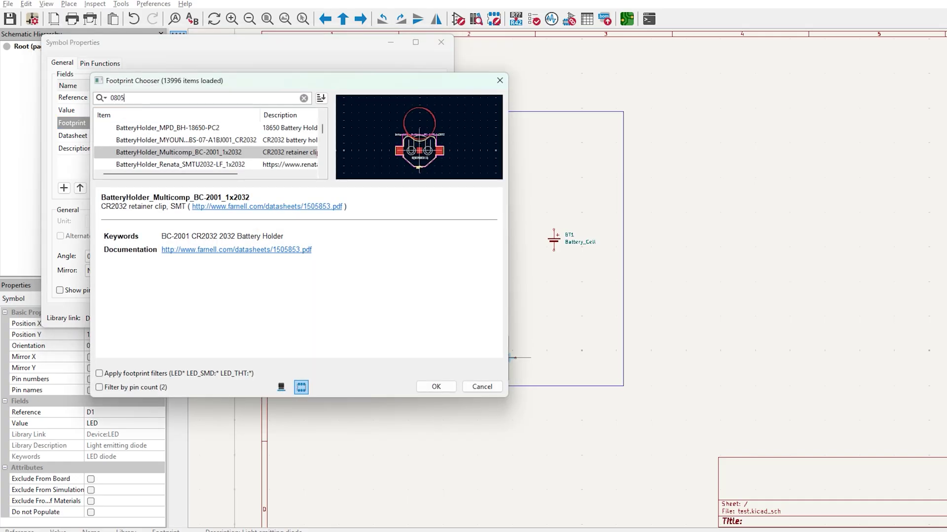
pyautogui.click(433, 386)
pyautogui.click(398, 320)
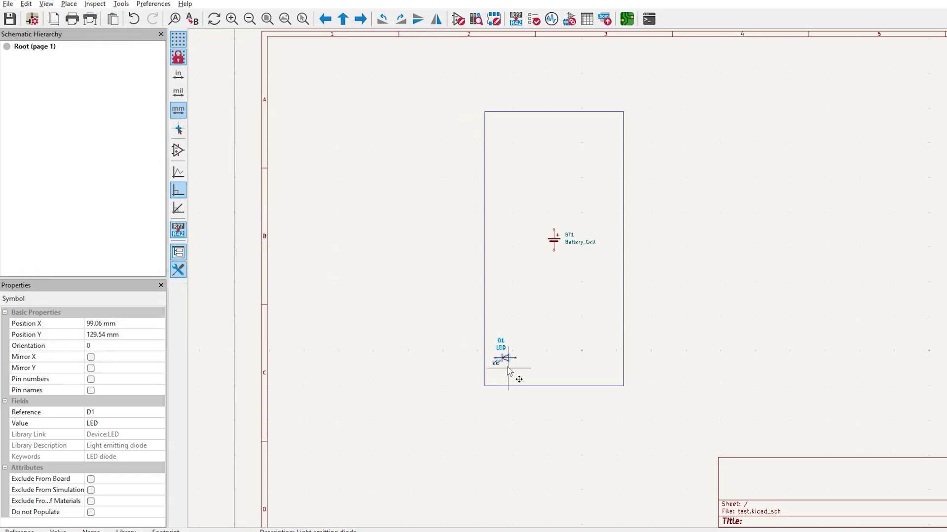
pyautogui.scroll(2, 509, 371)
# - Add resistor R1 with the Resistor_SMD:R_0805_2012Metric footprint
pyautogui.press('a')
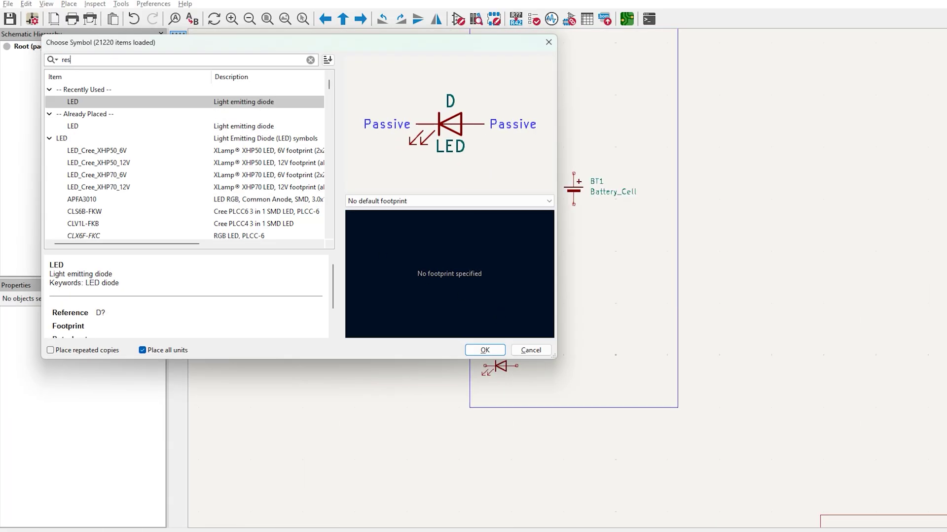
pyautogui.write('resistor')
pyautogui.press('Return')
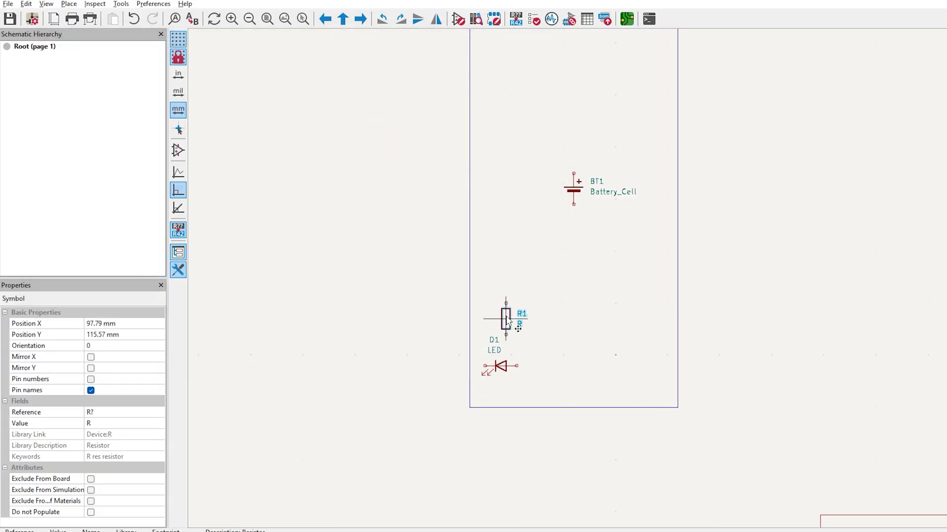
pyautogui.rightClick(496, 309)
pyautogui.click(530, 368)
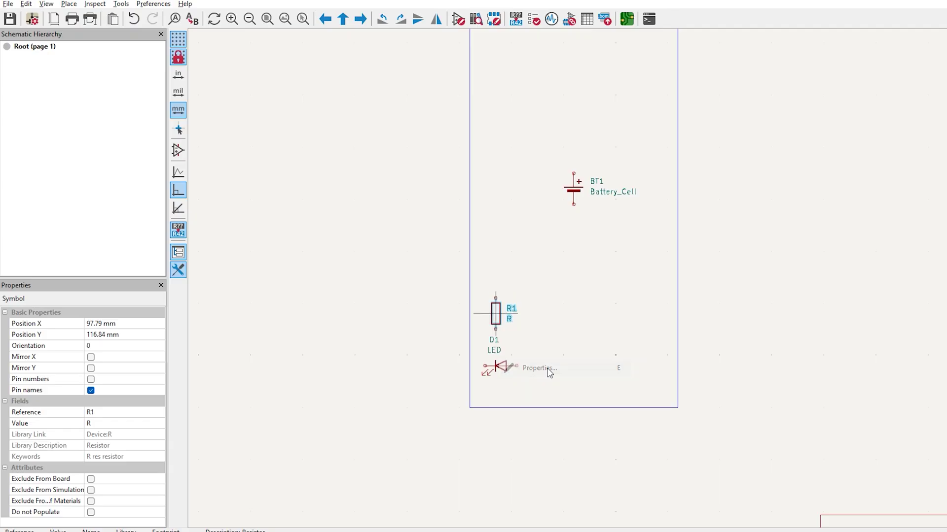
pyautogui.click(104, 123)
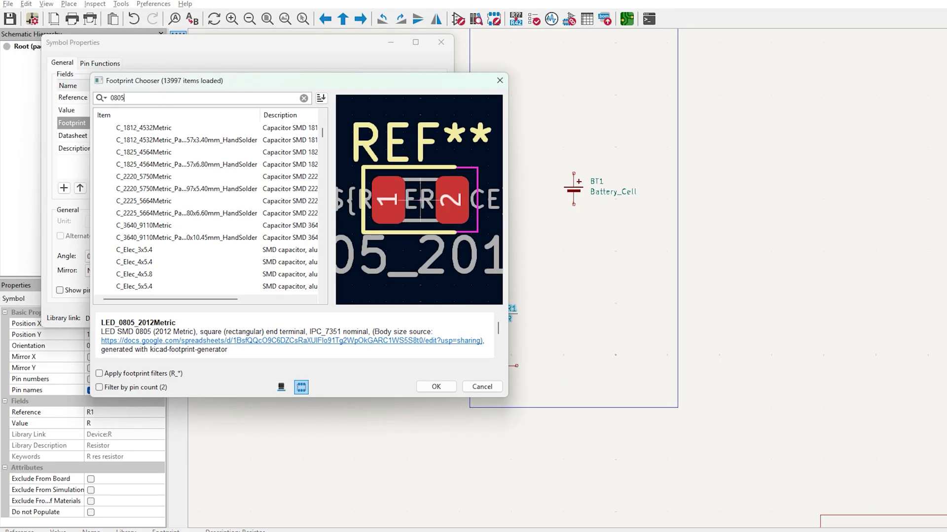
pyautogui.click(166, 265)
pyautogui.click(436, 387)
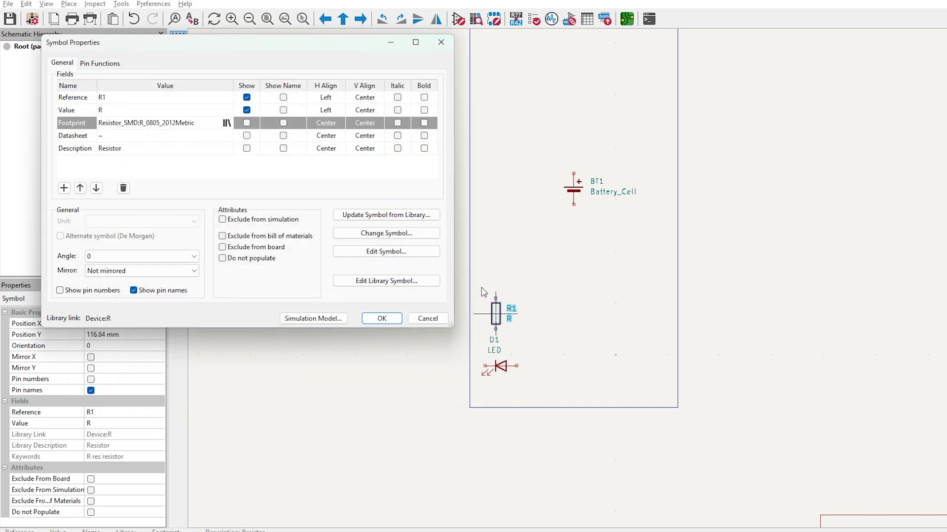
# - Wire the LED–resistor pairs in both columns together and connect BT1 to D5
pyautogui.click(383, 319)
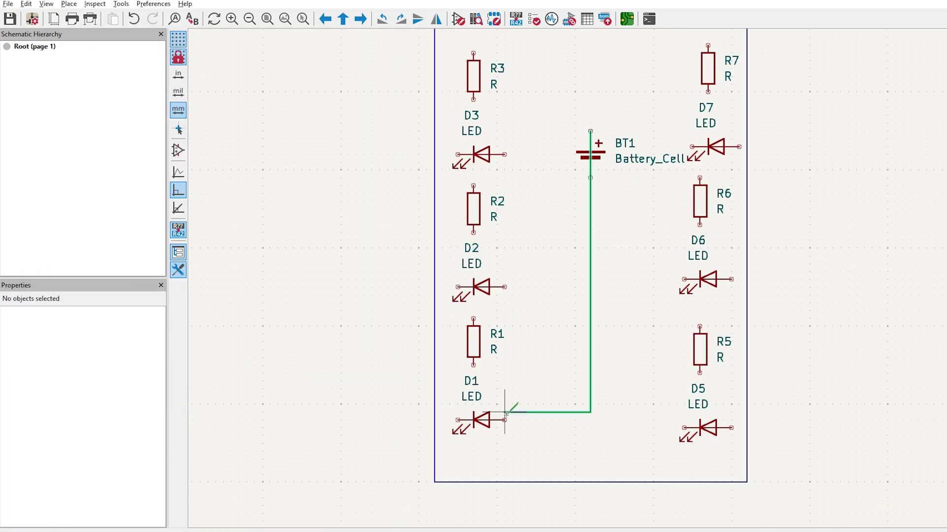
pyautogui.rightClick(501, 109)
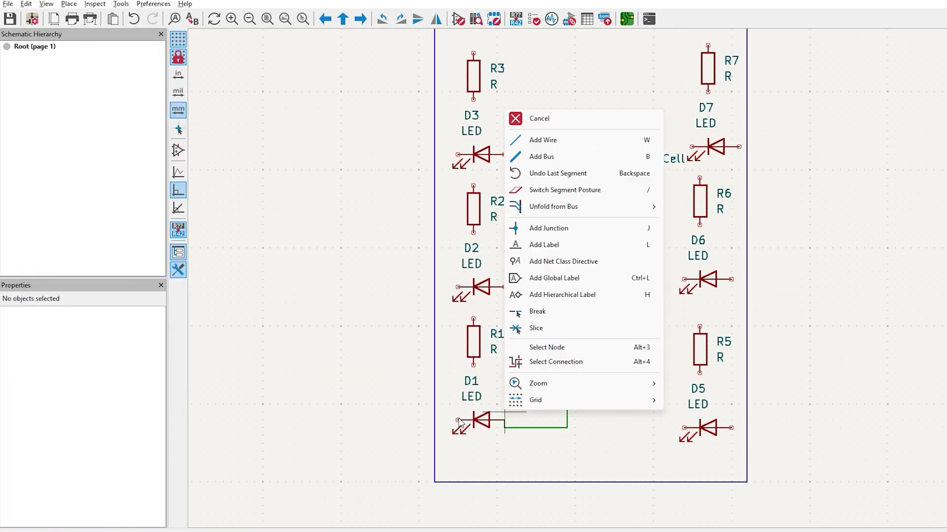
pyautogui.press('Escape')
pyautogui.click(473, 185)
pyautogui.click(504, 155)
pyautogui.click(473, 99)
pyautogui.click(457, 155)
pyautogui.click(589, 131)
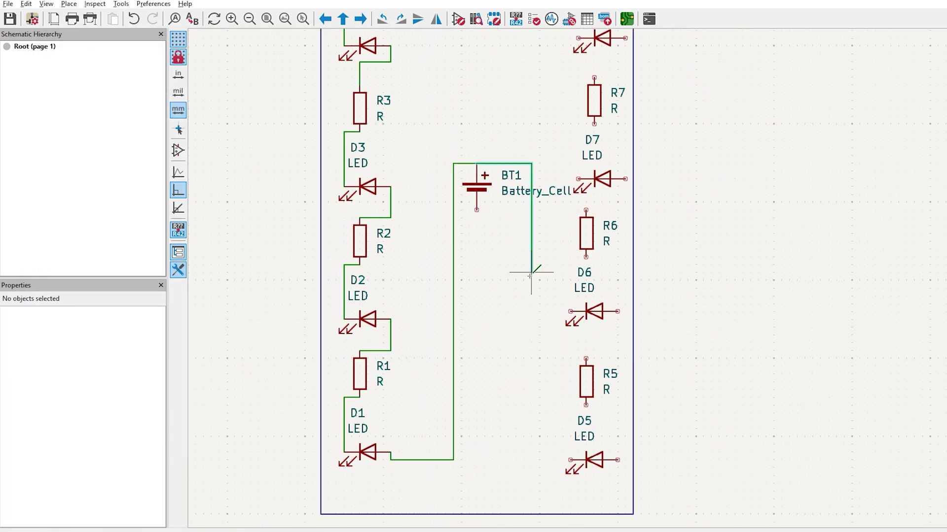
pyautogui.click(730, 427)
pyautogui.click(699, 373)
pyautogui.click(683, 428)
pyautogui.click(585, 257)
pyautogui.click(570, 311)
pyautogui.click(626, 179)
pyautogui.click(585, 210)
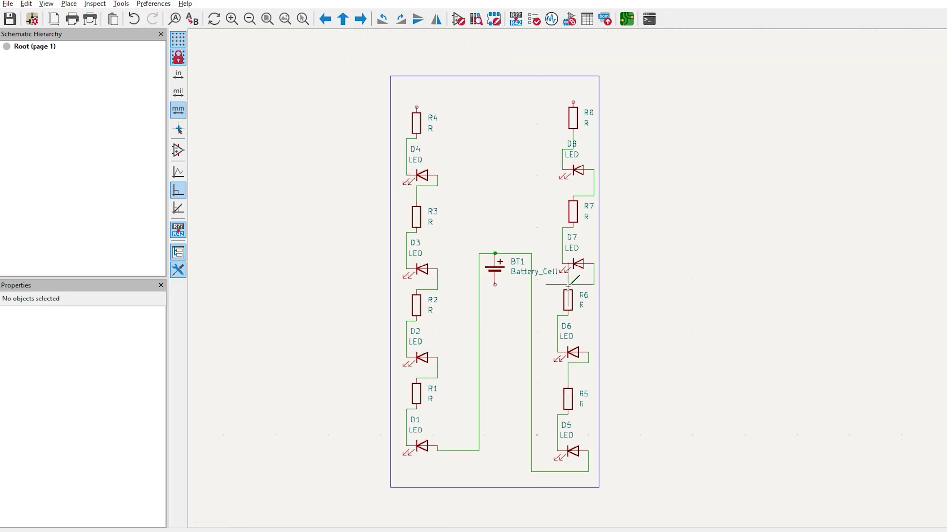
# - Run the electrical rules check and wire the flagged R4 to BT1
pyautogui.click(458, 18)
pyautogui.click(345, 254)
pyautogui.doubleClick(148, 114)
pyautogui.scroll(-3, 518, 96)
pyautogui.click(444, 97)
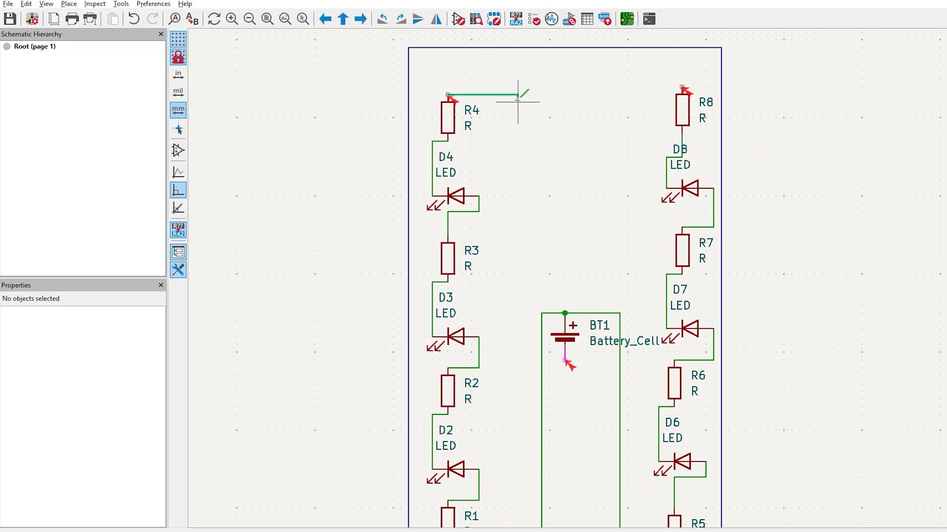
pyautogui.scroll(3, 518, 95)
pyautogui.click(548, 360)
pyautogui.doubleClick(564, 360)
# - Wire R8 to BT1 and rerun the ERC to confirm no violations remain
pyautogui.click(682, 88)
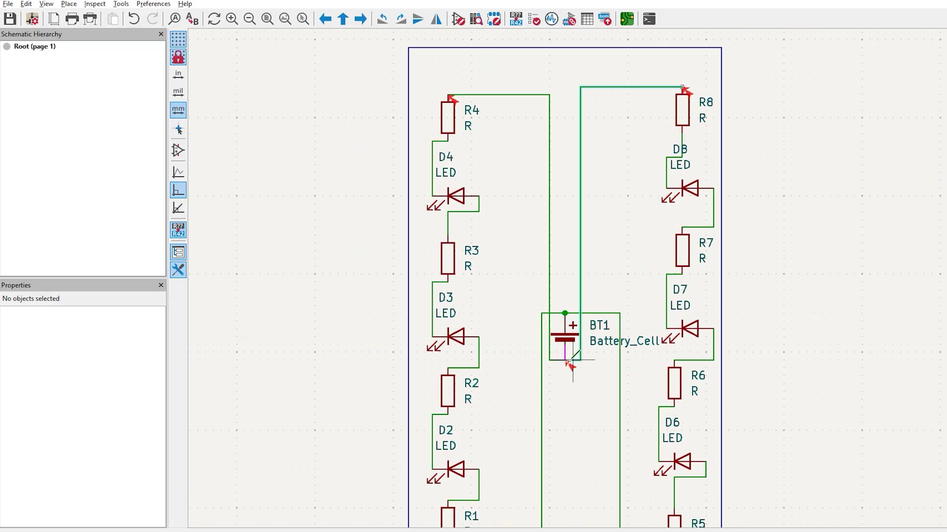
pyautogui.doubleClick(565, 360)
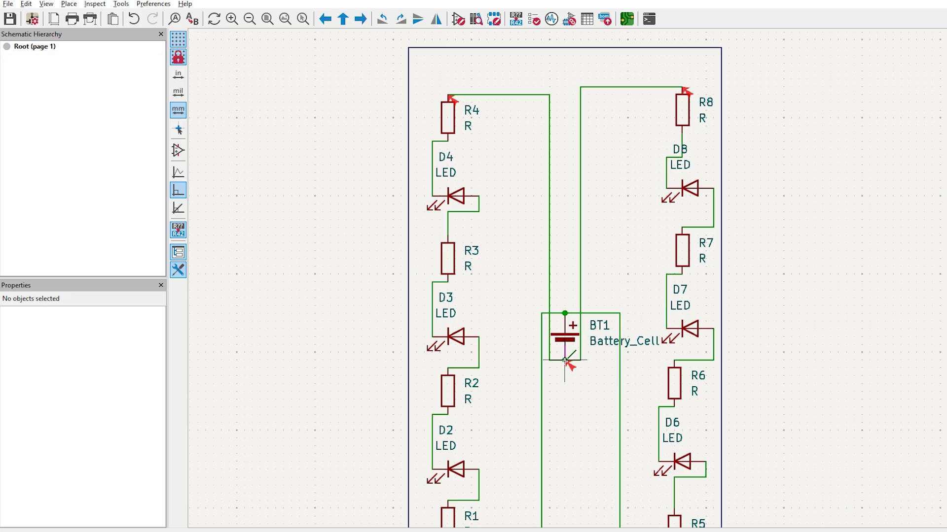
pyautogui.click(534, 19)
pyautogui.click(351, 253)
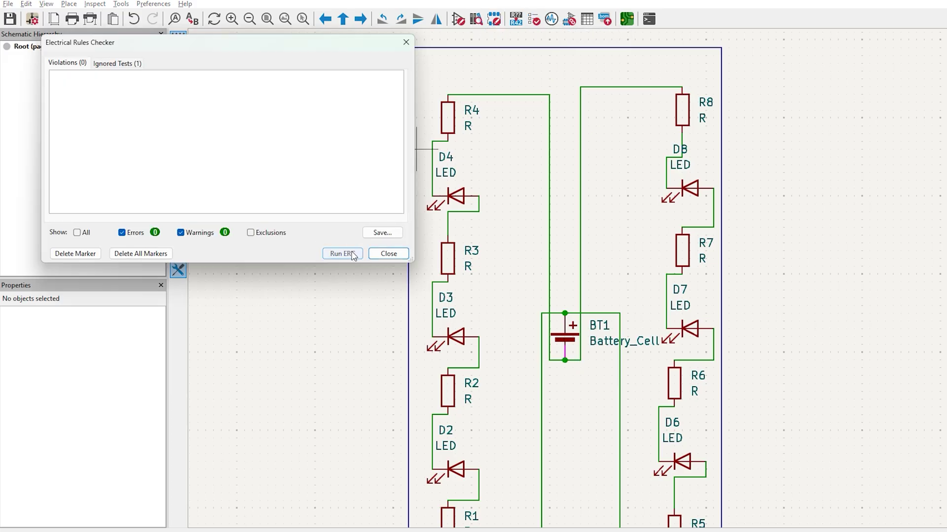
pyautogui.click(108, 63)
pyautogui.click(84, 65)
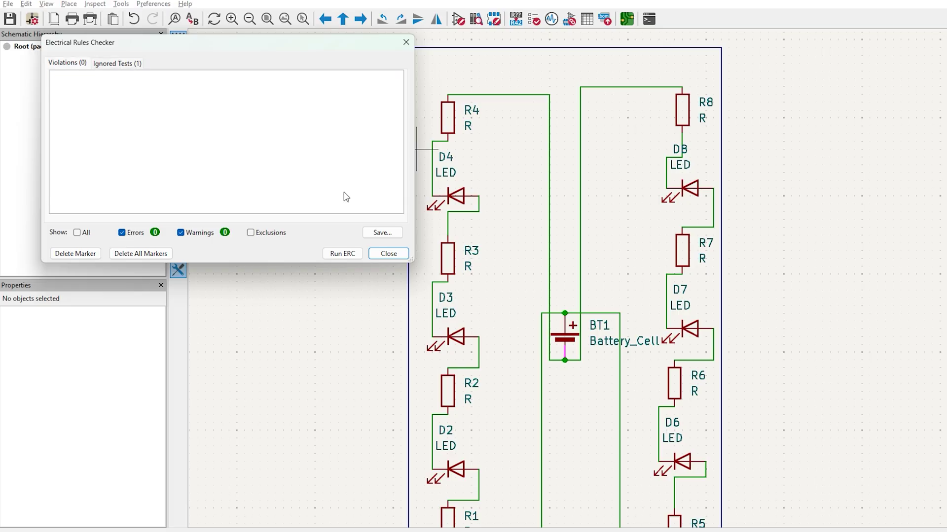
pyautogui.click(389, 253)
pyautogui.click(626, 19)
# - Draw the rectangular Edge.Cuts board outline
pyautogui.scroll(-7, 542, 237)
pyautogui.scroll(2, 478, 290)
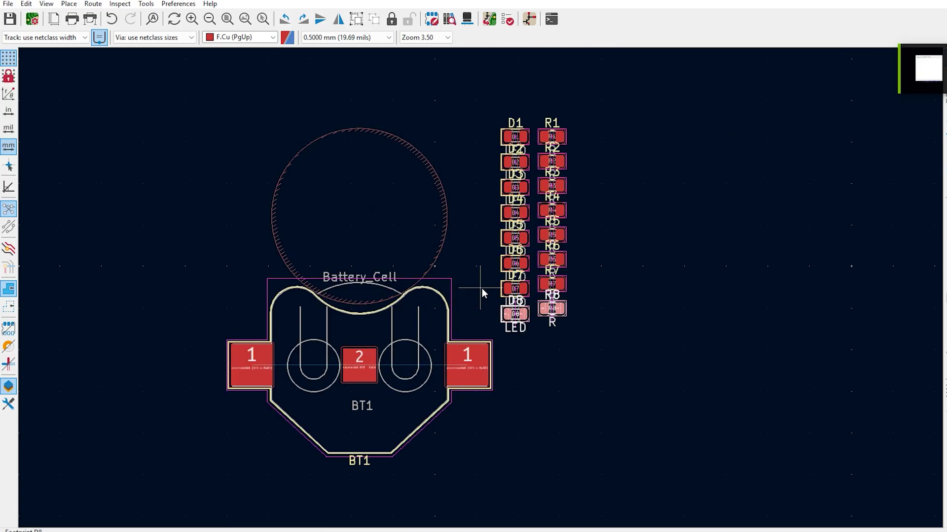
pyautogui.scroll(-4, 482, 291)
pyautogui.hotkey('ctrl', 'shift', 'r')
pyautogui.click(429, 144)
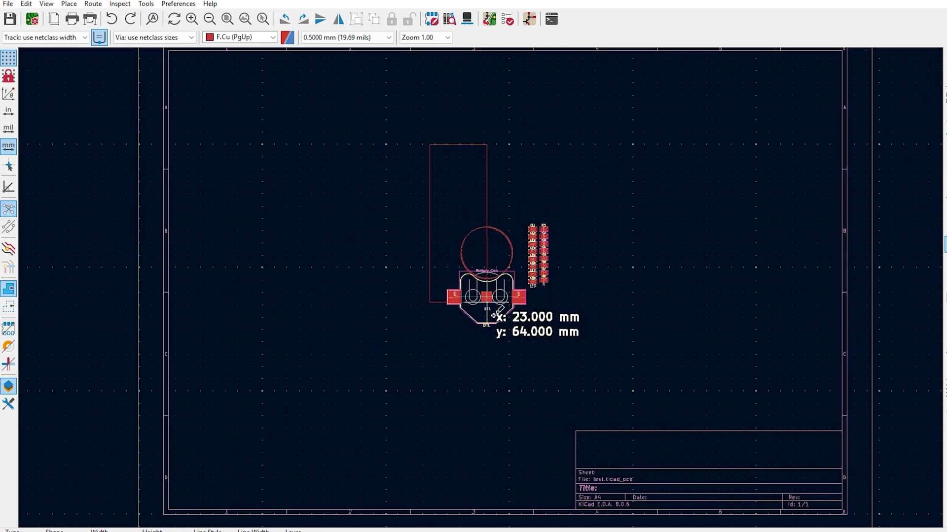
pyautogui.click(553, 391)
pyautogui.press('Escape')
pyautogui.scroll(3, 486, 348)
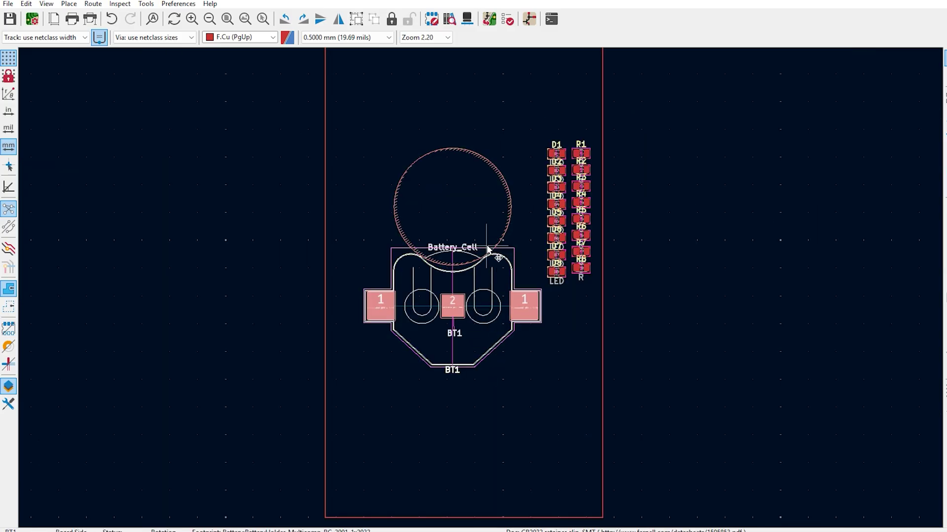
# - Flip BT1 to the back, move D1 lower left rotated 90°, and place D4 above D3
pyautogui.press('f')
pyautogui.scroll(3, 526, 386)
pyautogui.moveTo(484, 237); pyautogui.dragTo(376, 290)
pyautogui.scroll(-4, 481, 350)
pyautogui.scroll(2, 479, 345)
pyautogui.moveTo(481, 217); pyautogui.dragTo(316, 504)
pyautogui.moveTo(380, 421); pyautogui.dragTo(443, 334, button='middle')
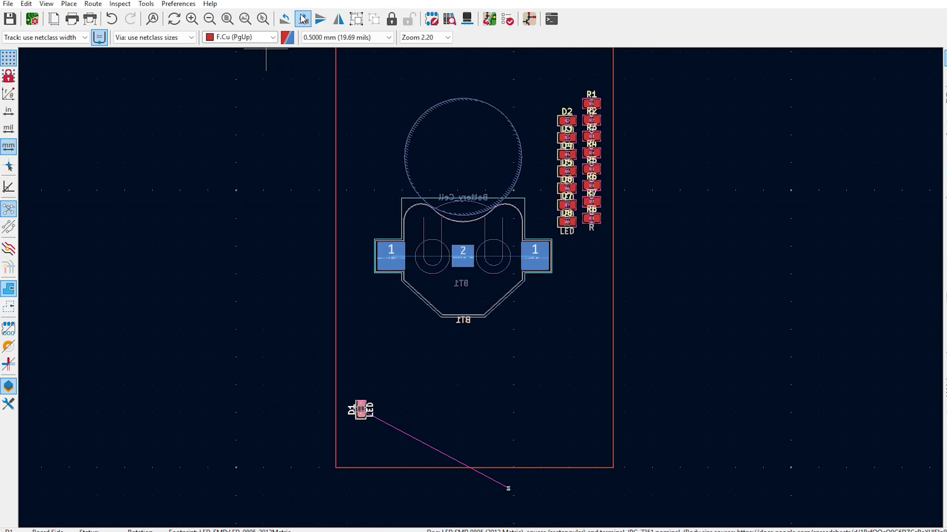
pyautogui.click(302, 19)
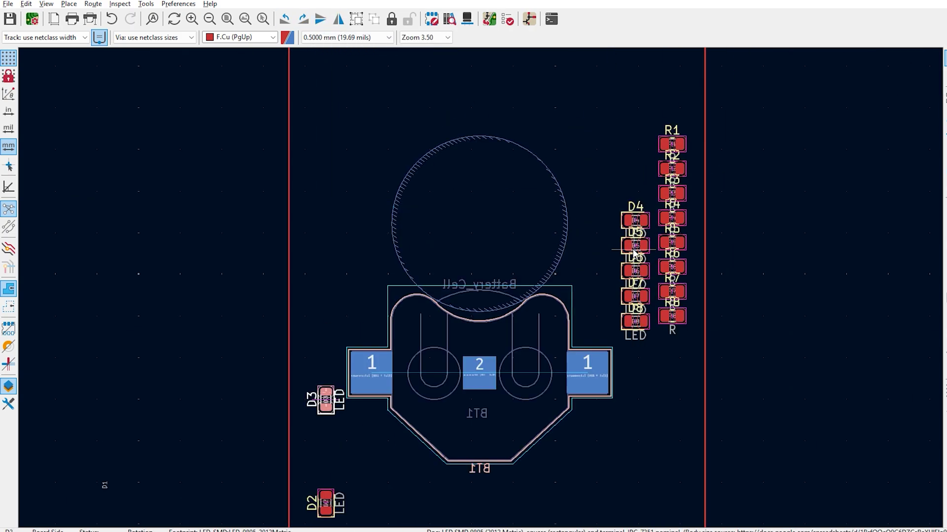
pyautogui.scroll(-3, 460, 173)
pyautogui.moveTo(634, 221); pyautogui.dragTo(465, 206)
pyautogui.scroll(3, 464, 206)
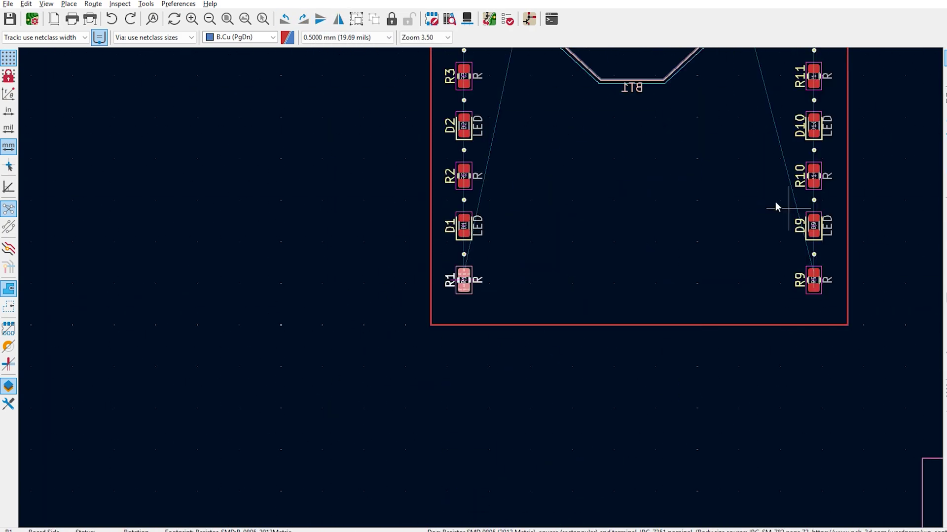
# - Flip resistors R1 and R2 to the back side of the board
pyautogui.press('f')
pyautogui.scroll(3, 523, 232)
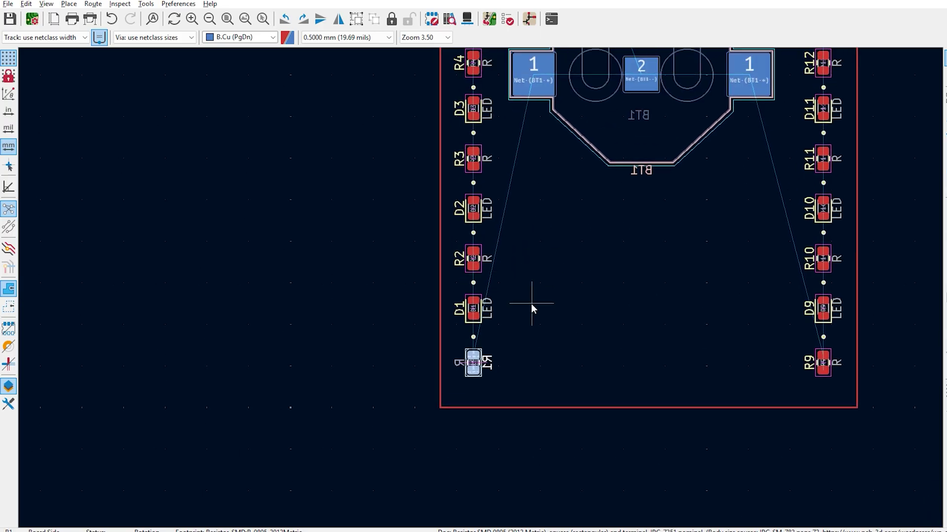
pyautogui.click(478, 273)
pyautogui.press('f')
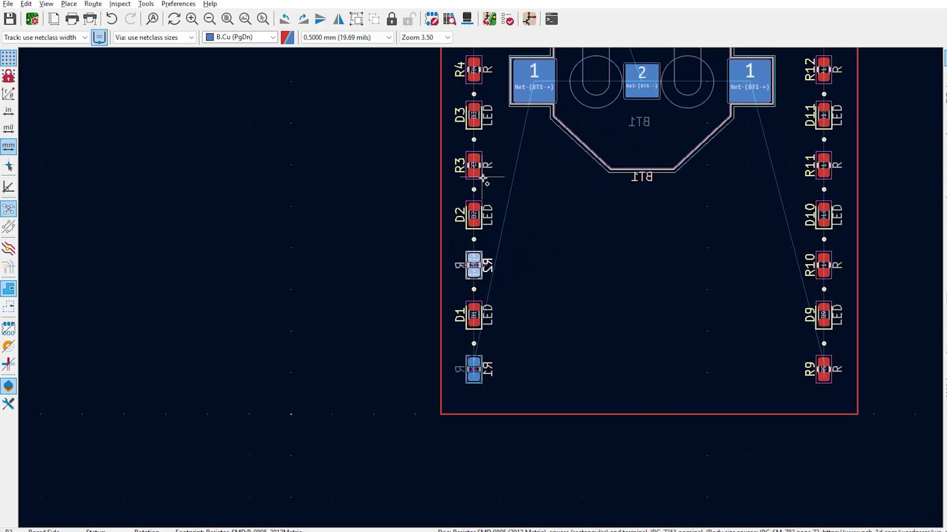
# - Flip R3, R4 and the right-column resistors R9–R13 to the back side
pyautogui.moveTo(514, 176); pyautogui.dragTo(510, 256, button='middle')
pyautogui.click(486, 230)
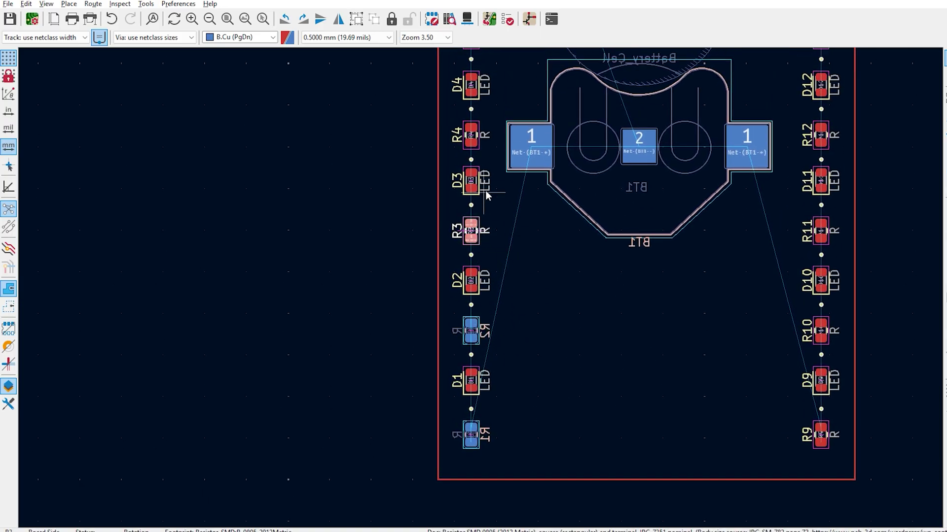
pyautogui.press('f')
pyautogui.click(477, 148)
pyautogui.press('f')
pyautogui.moveTo(476, 148); pyautogui.dragTo(250, 179, button='middle')
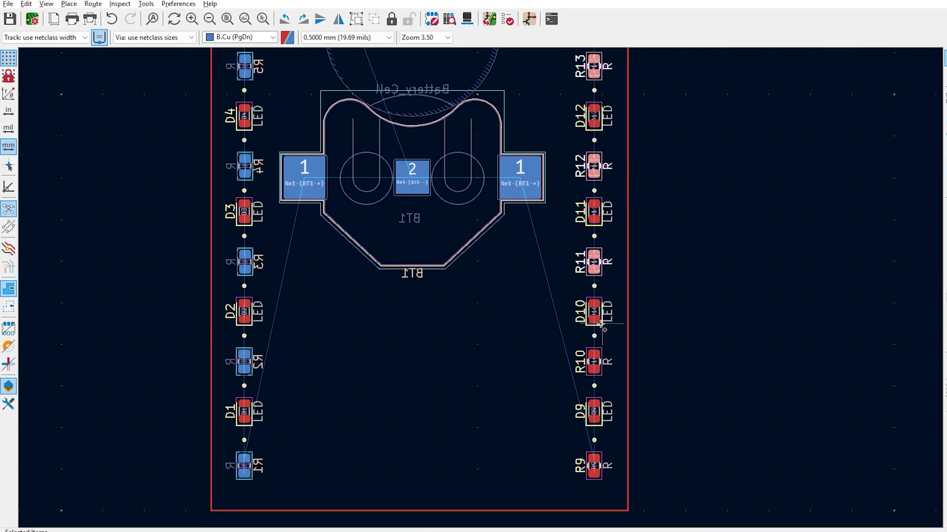
pyautogui.keyDown('shift'); pyautogui.scroll(-3, 602, 374); pyautogui.keyUp('shift')
pyautogui.press('f')
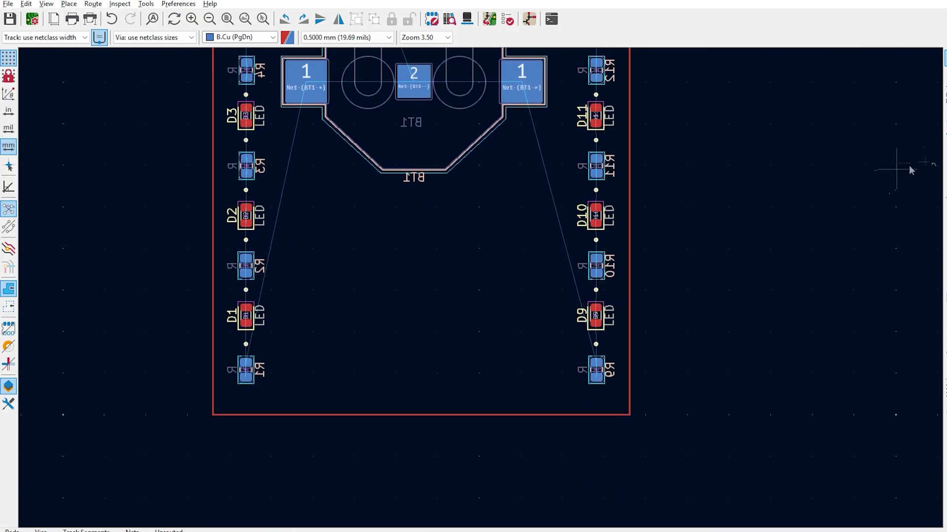
pyautogui.click(262, 360)
pyautogui.press('f')
pyautogui.scroll(3, 250, 348)
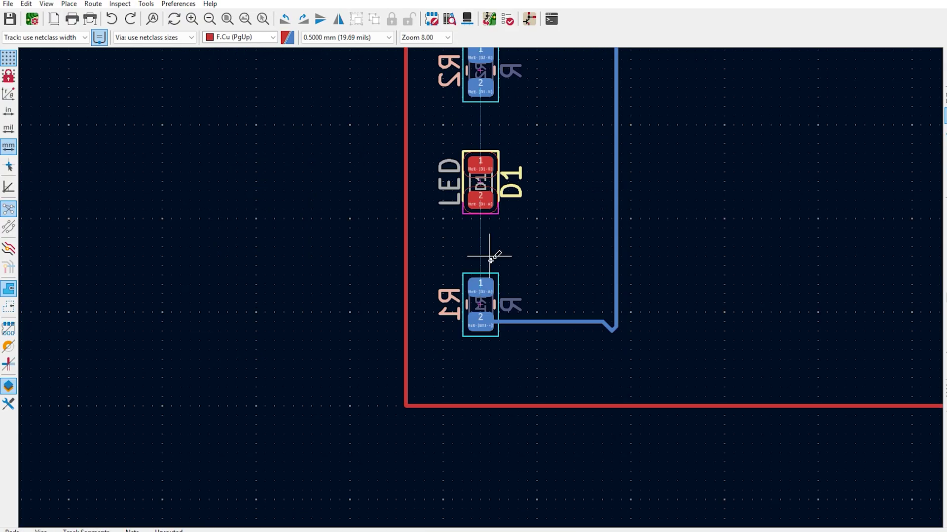
# - Route a track from R1 pad 1 to D1 pad 2 through a via
pyautogui.click(480, 285)
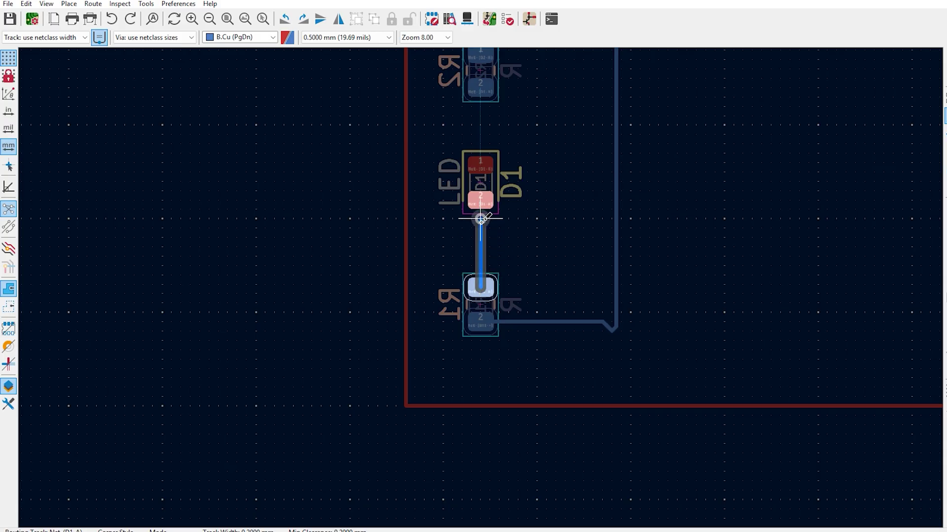
pyautogui.press('v')
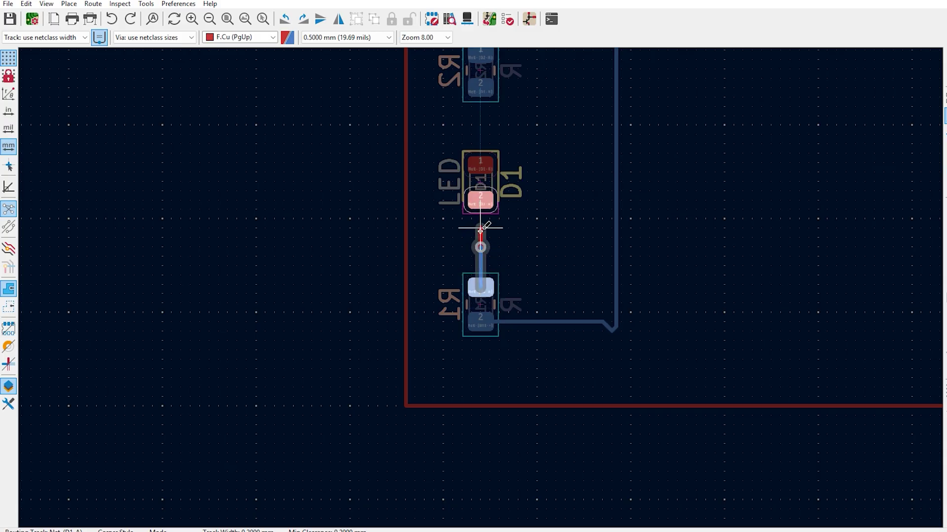
pyautogui.click(482, 199)
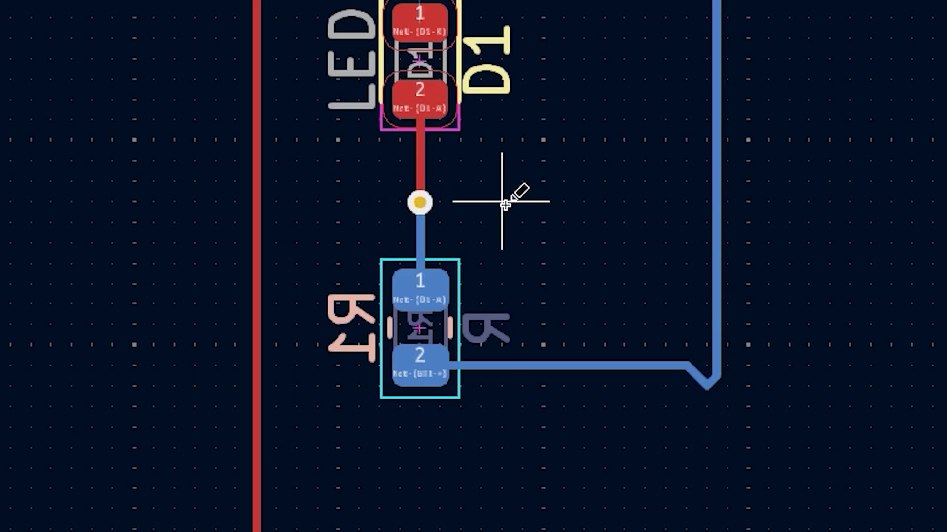
# - Start a track from D1 pad 1 and check the plotted Gerber files for Runway
pyautogui.click(420, 24)
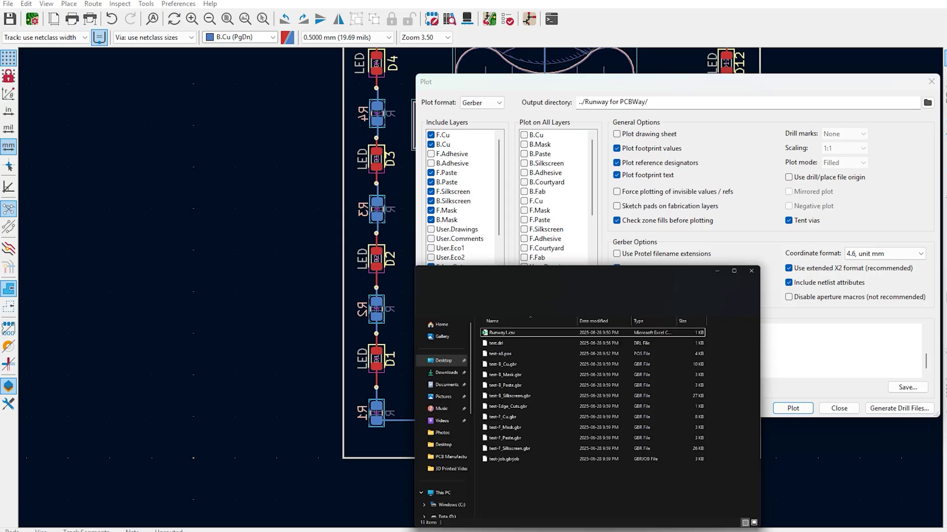
pyautogui.moveTo(682, 468); pyautogui.dragTo(518, 205)
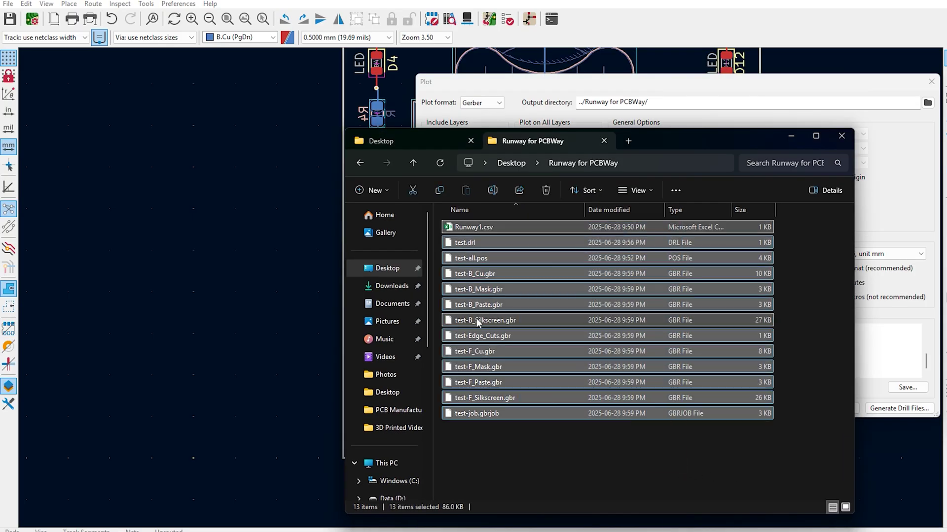
pyautogui.click(543, 457)
# - Request an instant quote for a 50 × 100 mm board, quantity 5, 2.0mm thick
pyautogui.click(910, 369)
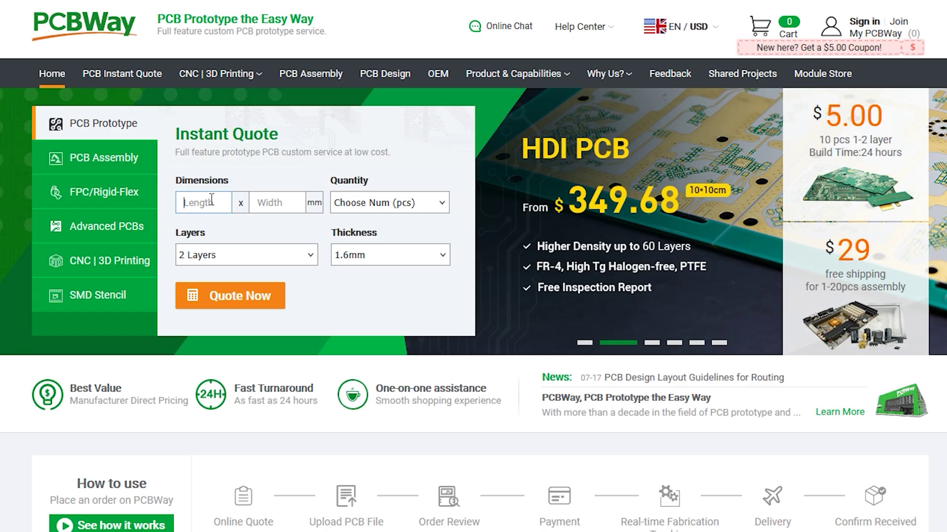
pyautogui.write('50')
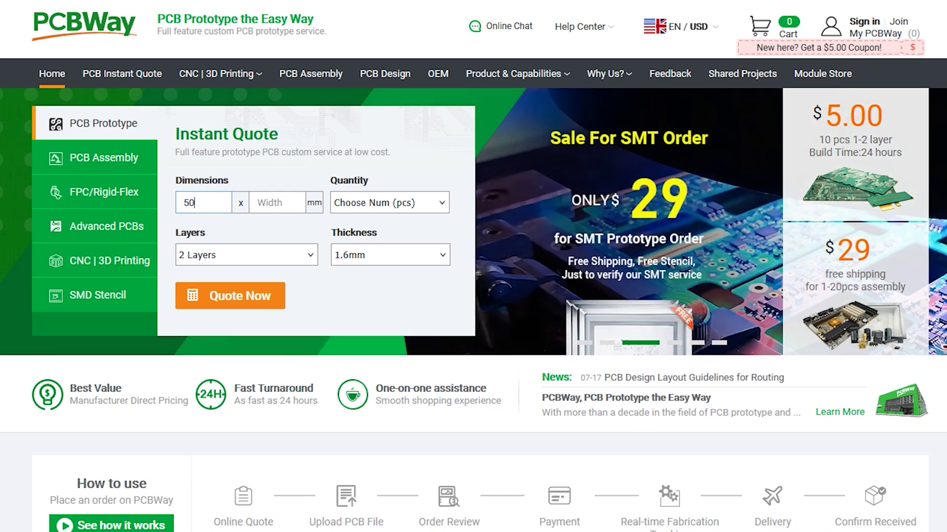
pyautogui.press('Tab')
pyautogui.write('1')
pyautogui.click(331, 203)
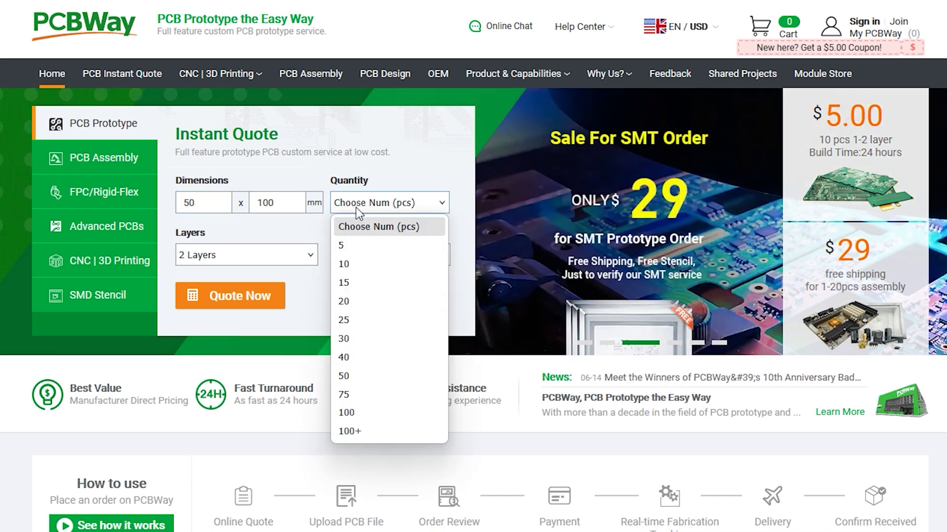
pyautogui.click(358, 244)
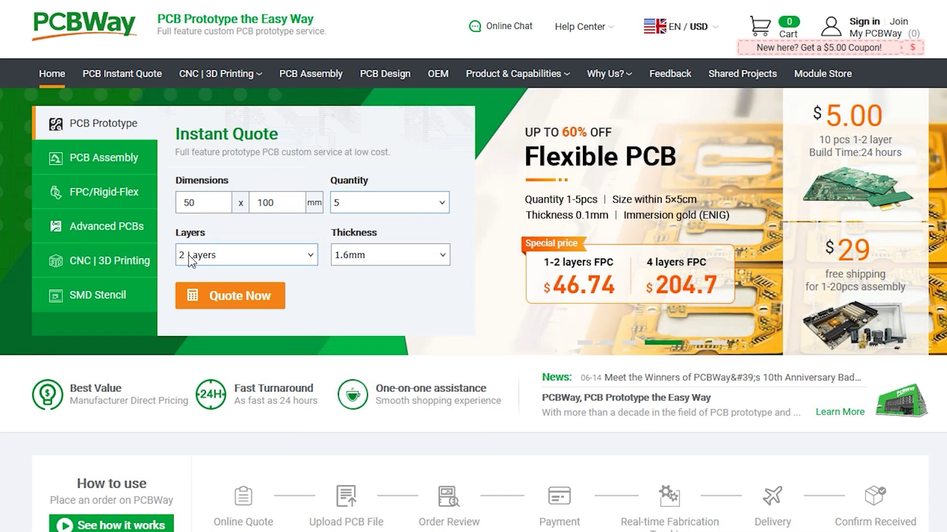
pyautogui.click(339, 259)
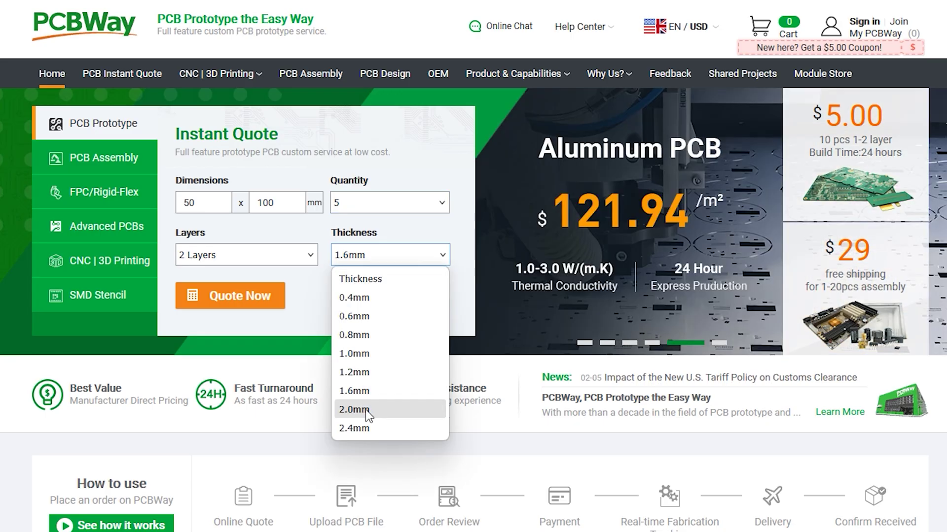
pyautogui.click(365, 410)
pyautogui.click(237, 297)
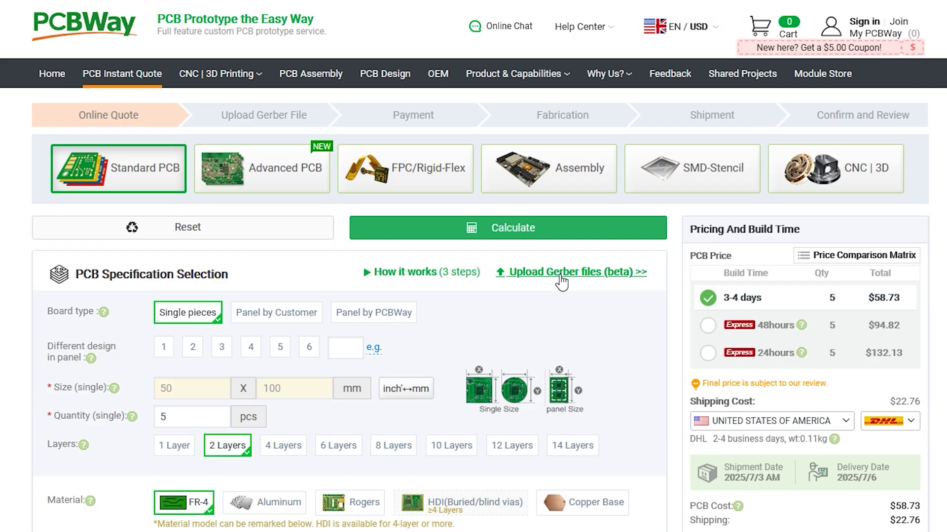
# - Upload Runway.zip as the Gerber file for the PCBWay quote
pyautogui.click(562, 274)
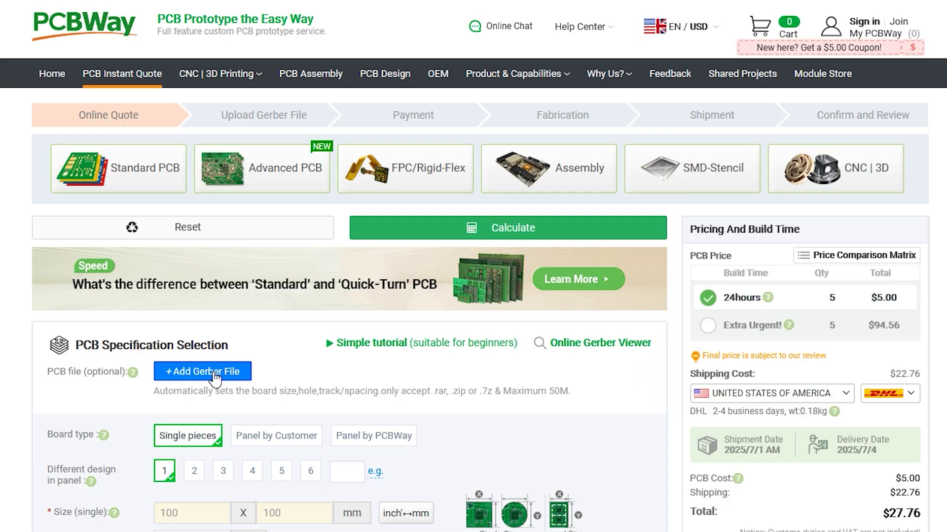
pyautogui.click(204, 371)
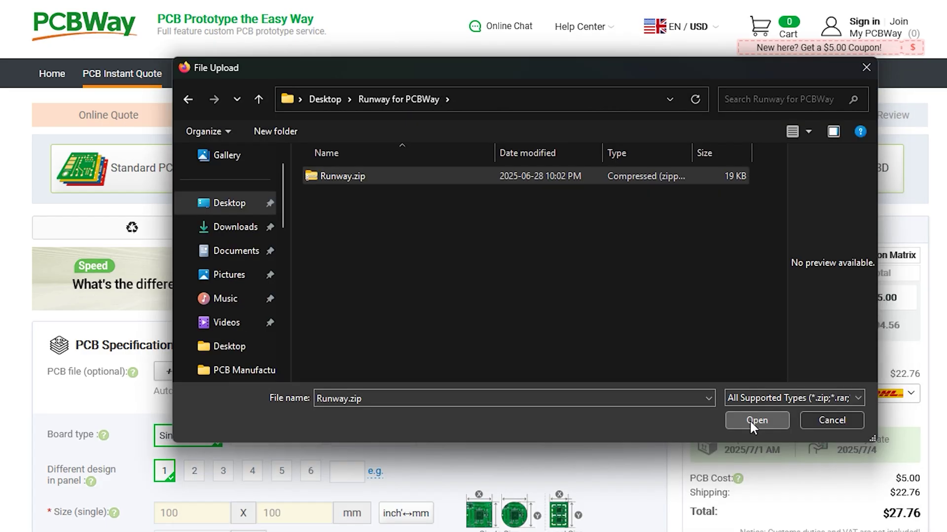
pyautogui.click(751, 419)
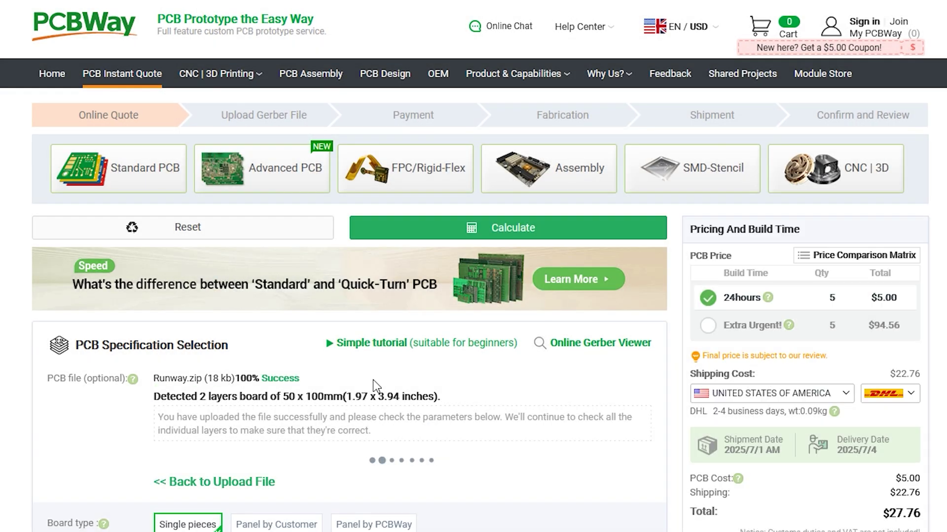
pyautogui.scroll(-3, 346, 370)
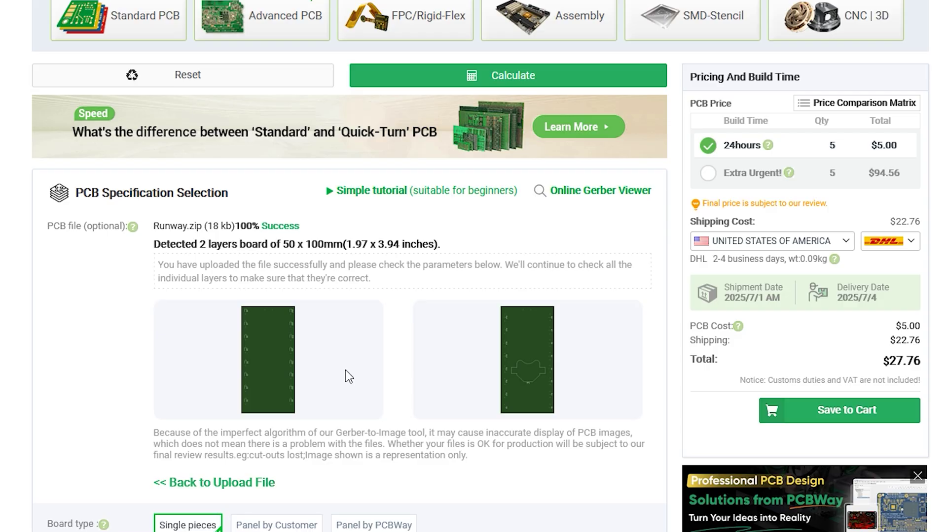
# - Scroll through the PCB specifications and set board thickness to 2.0
pyautogui.scroll(-5, 158, 293)
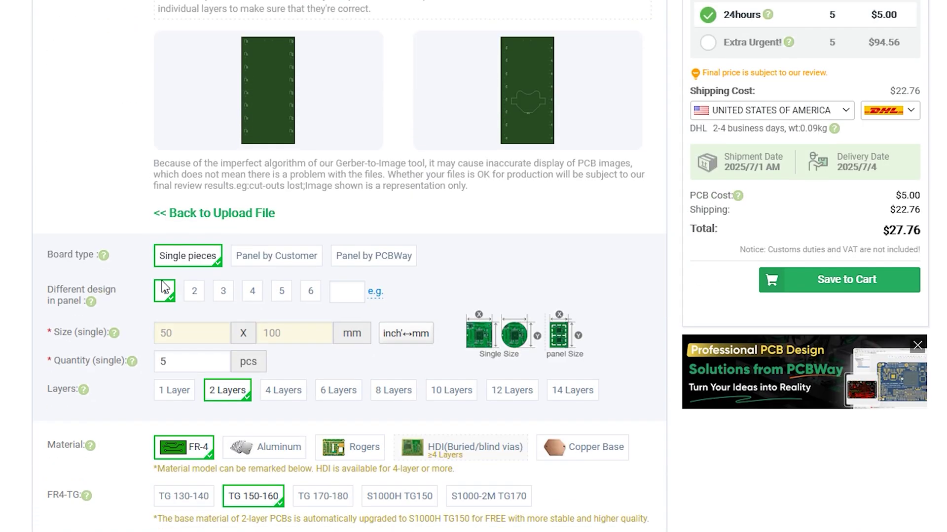
pyautogui.scroll(-2, 165, 287)
pyautogui.scroll(-2, 158, 287)
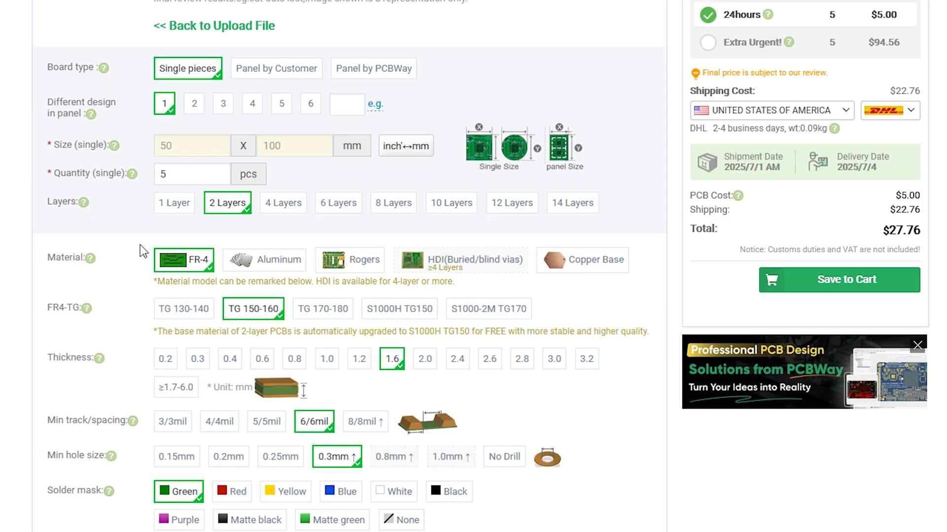
pyautogui.scroll(-3, 143, 251)
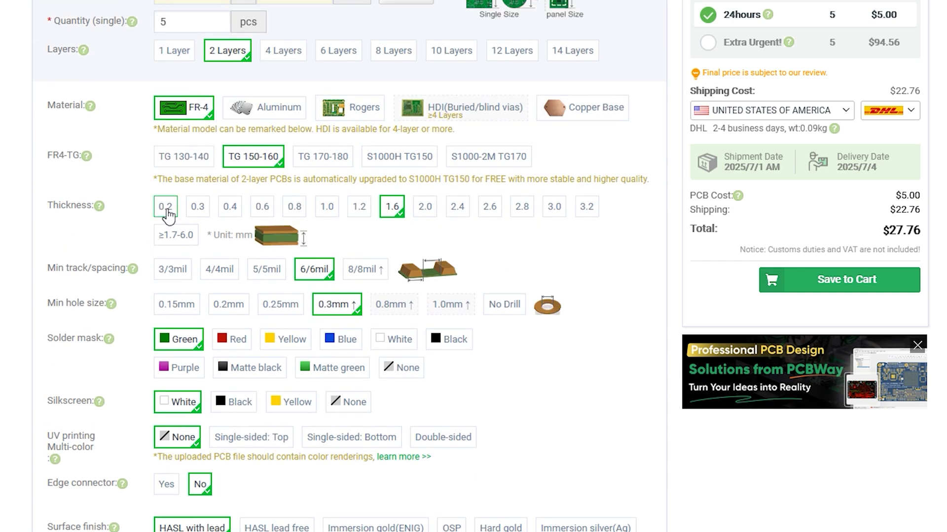
pyautogui.click(425, 206)
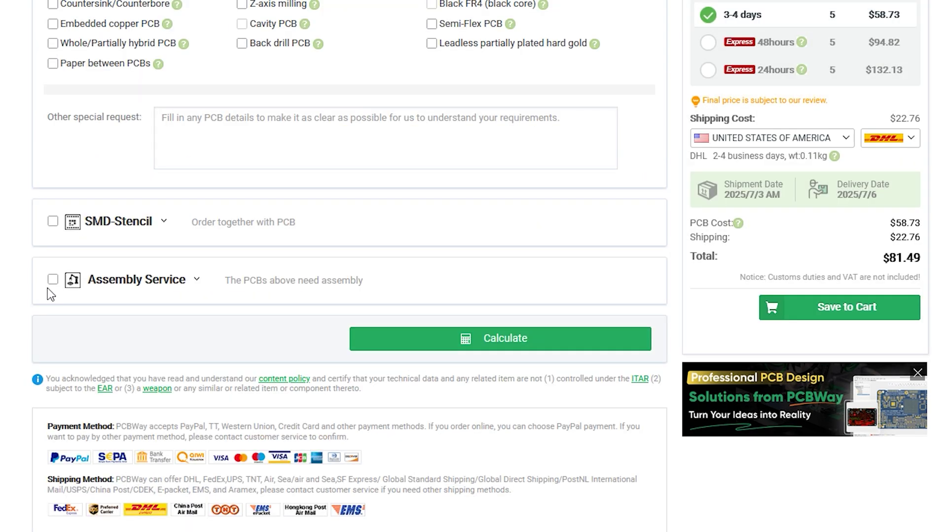
# - Enable Assembly Service, keeping Turnkey, Single pieces and Top side assembly
pyautogui.click(186, 281)
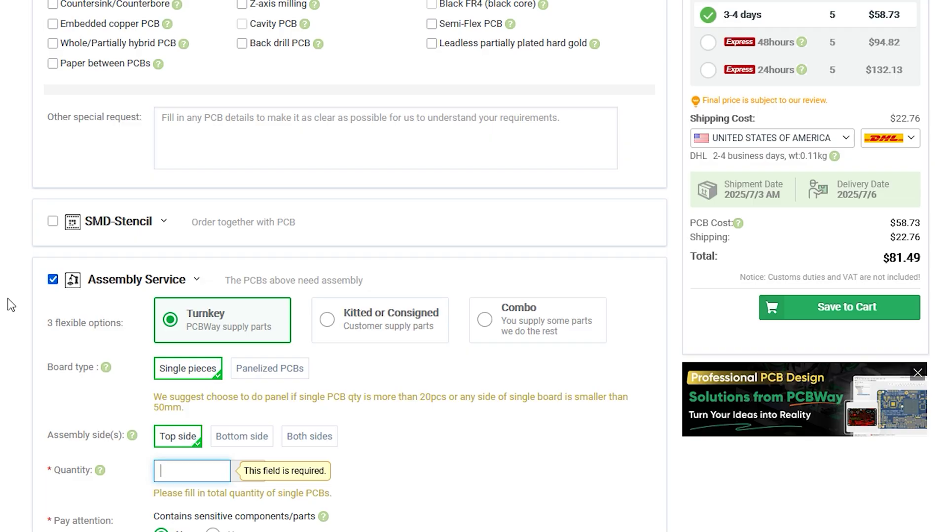
pyautogui.scroll(-2, 11, 305)
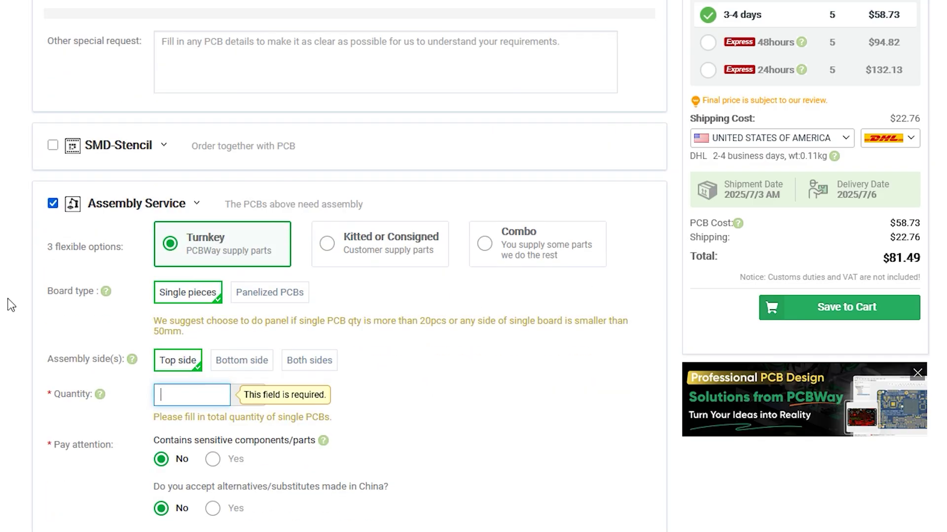
pyautogui.click(2, 306)
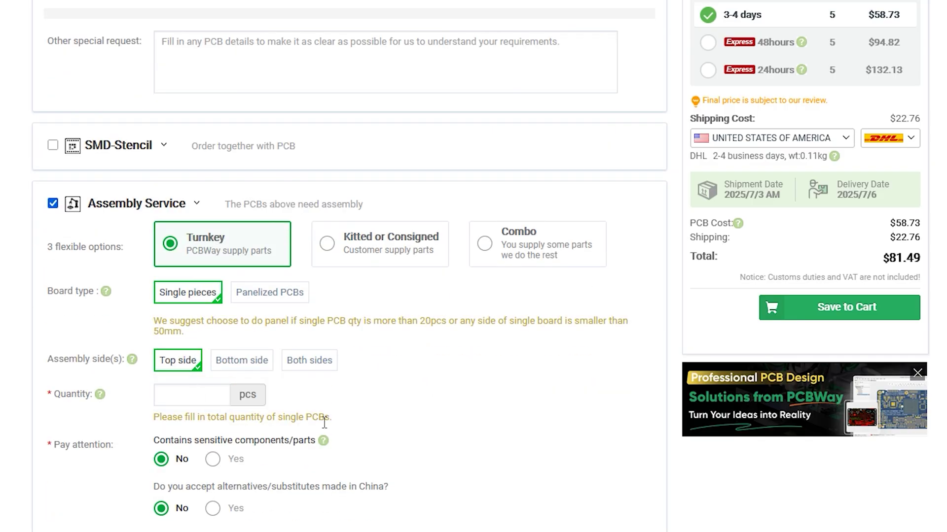